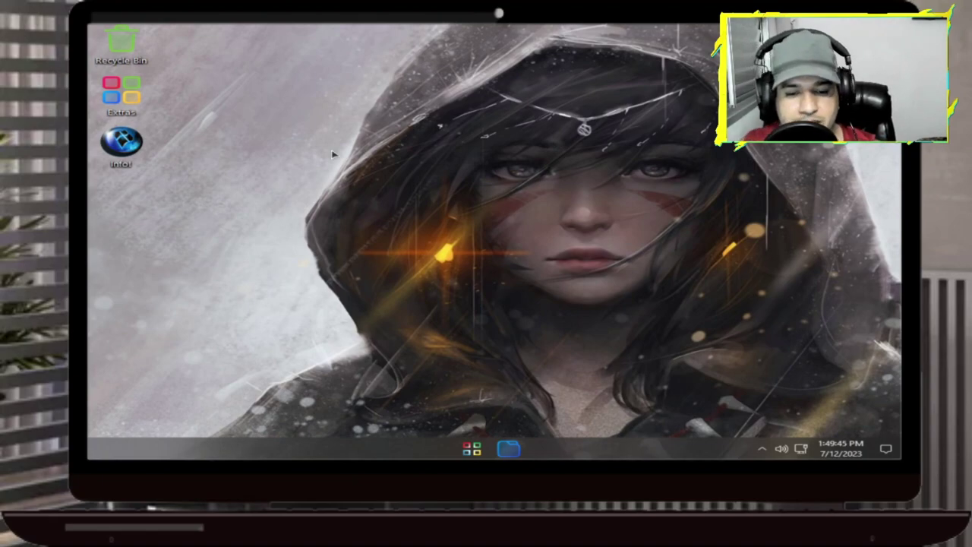
Open Task Manager and review the memory and CPU performance graphs
{"action": "right_click", "coordinate": [419, 456]}
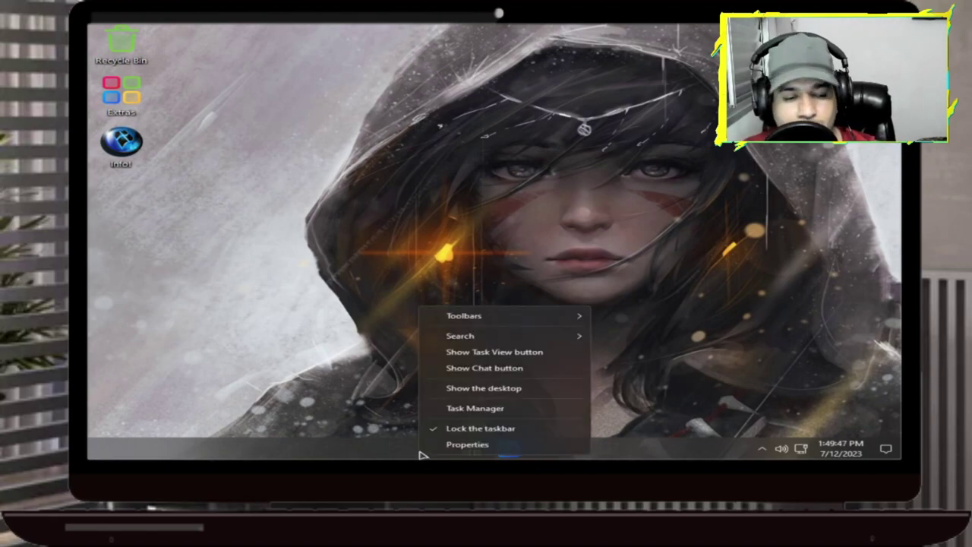
{"action": "left_click", "coordinate": [469, 406]}
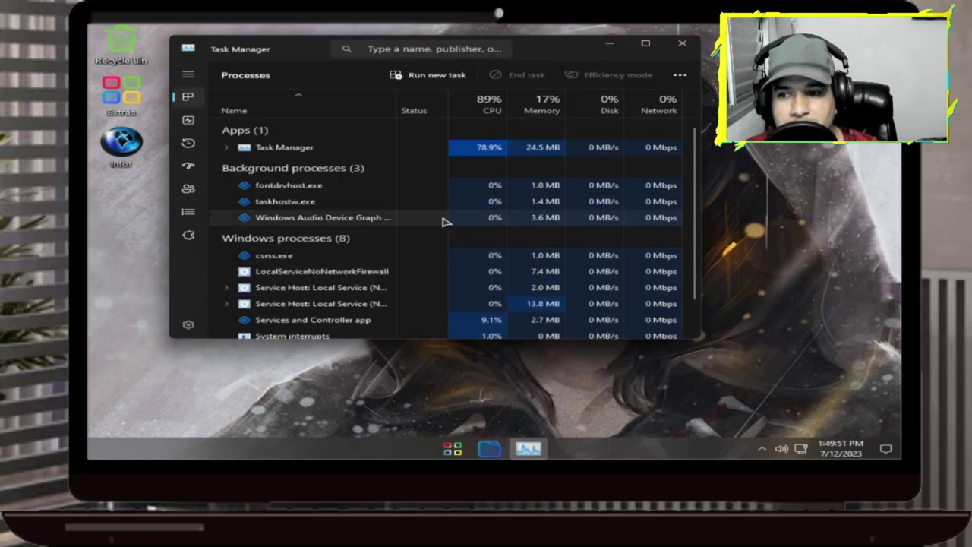
{"action": "left_click", "coordinate": [187, 122]}
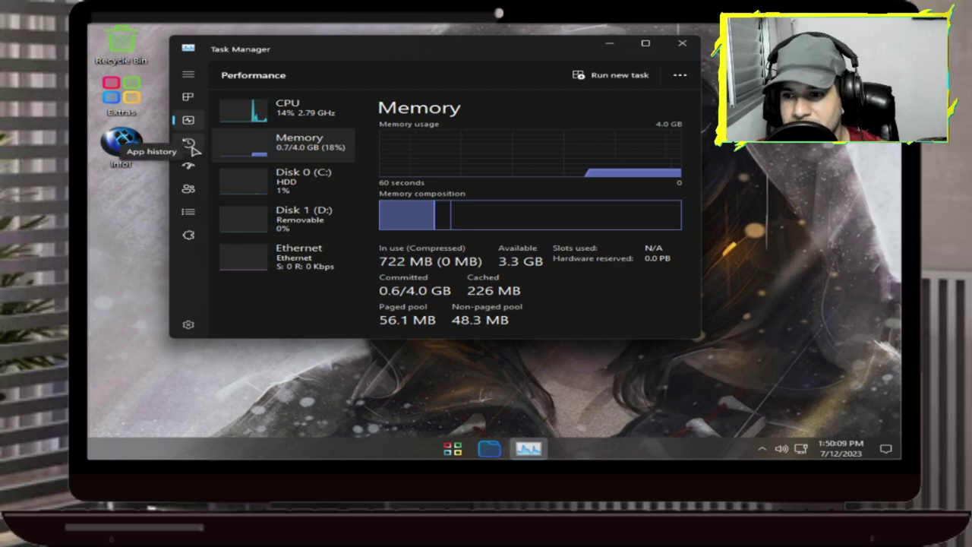
{"action": "left_click", "coordinate": [314, 103]}
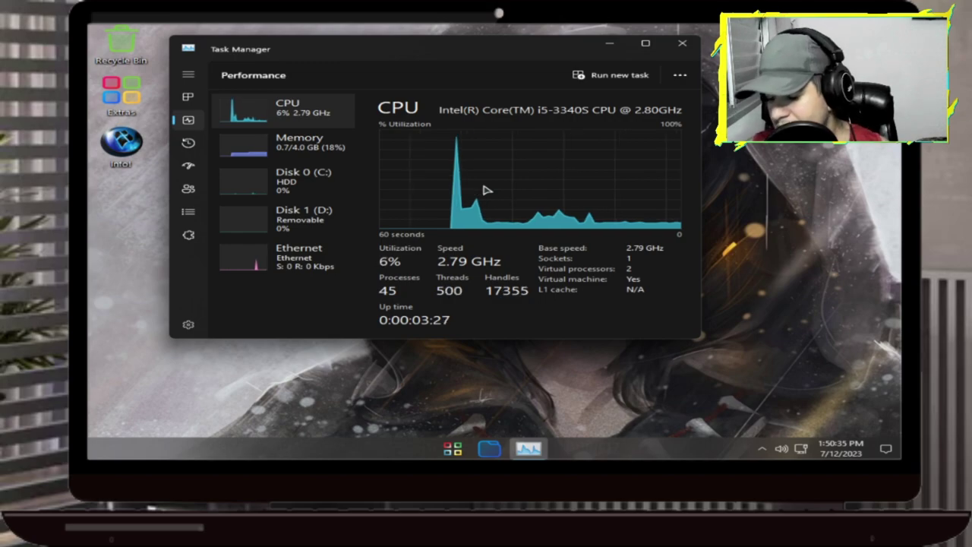
Check the used and free space in drive C:'s properties, closing them without applying any change to content indexing
{"action": "key", "text": "super+e"}
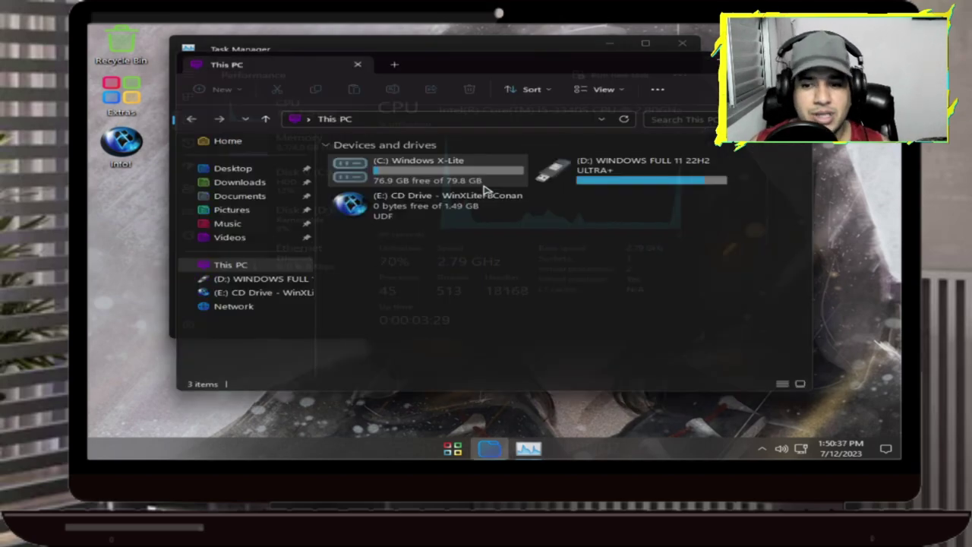
{"action": "left_click", "coordinate": [486, 185]}
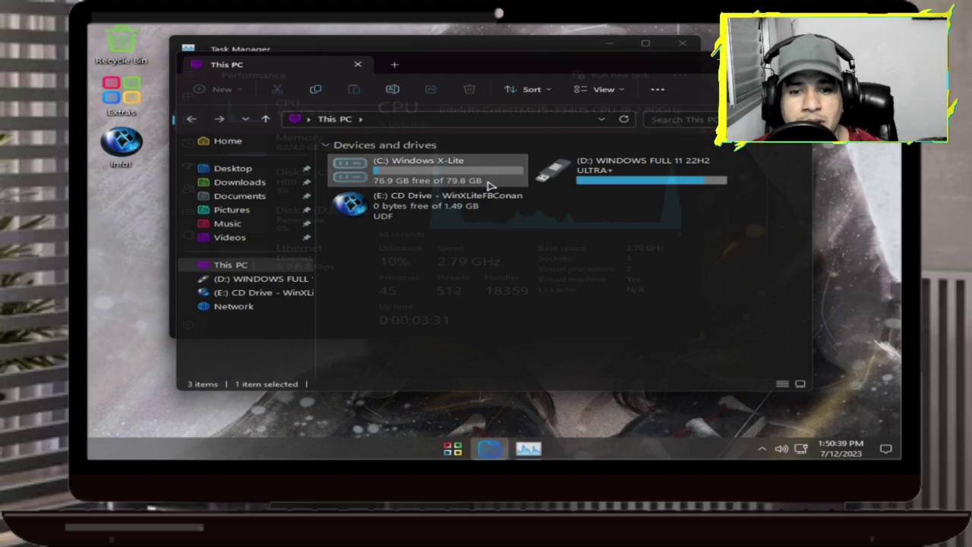
{"action": "right_click", "coordinate": [487, 185]}
{"action": "left_click", "coordinate": [537, 375]}
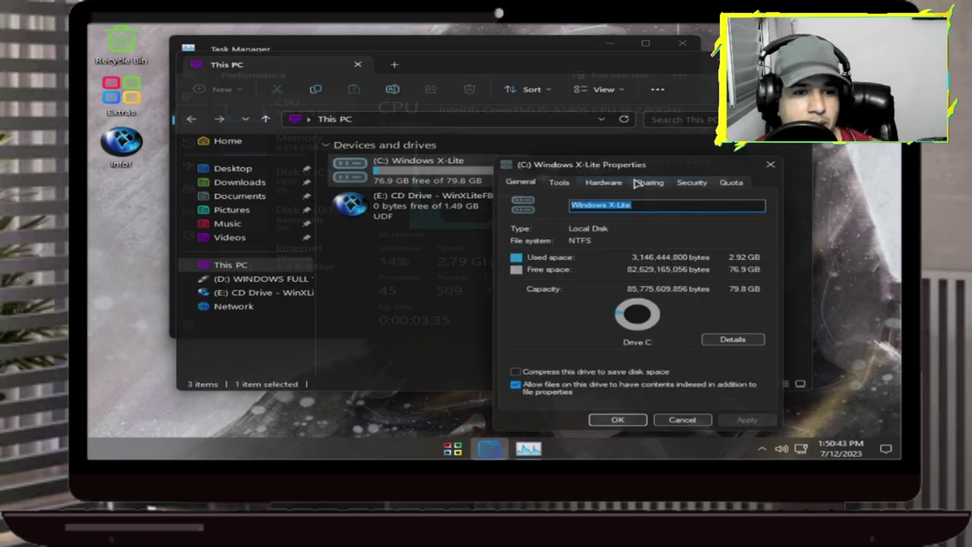
{"action": "left_click_drag", "start_coordinate": [660, 179], "coordinate": [425, 108]}
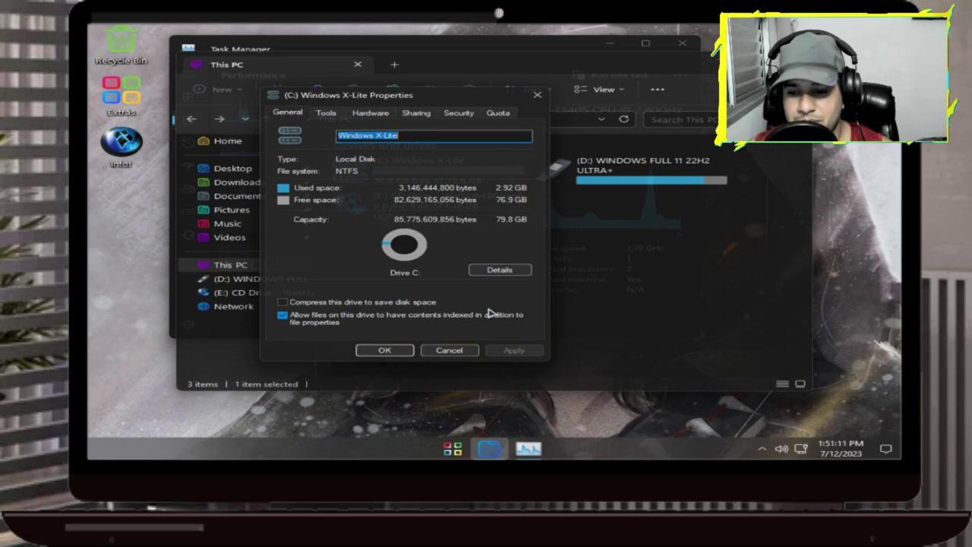
{"action": "left_click", "coordinate": [284, 316]}
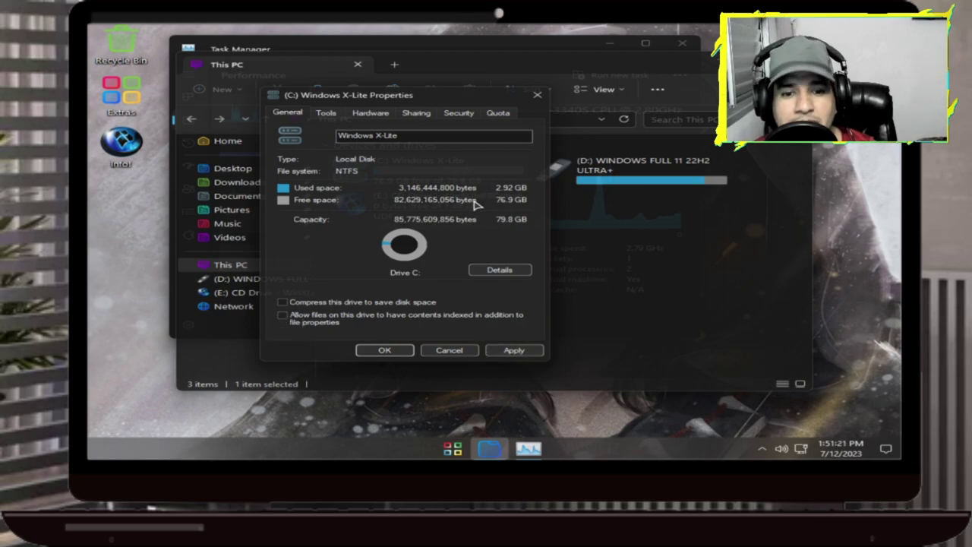
{"action": "left_click", "coordinate": [537, 95]}
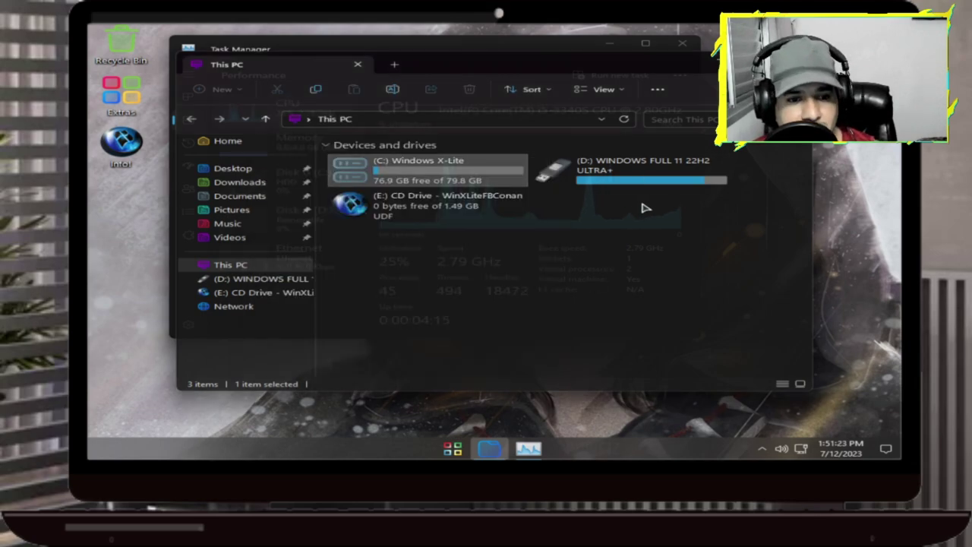
Check the used space and capacity in the properties of the USB drive D:
{"action": "right_click", "coordinate": [635, 186]}
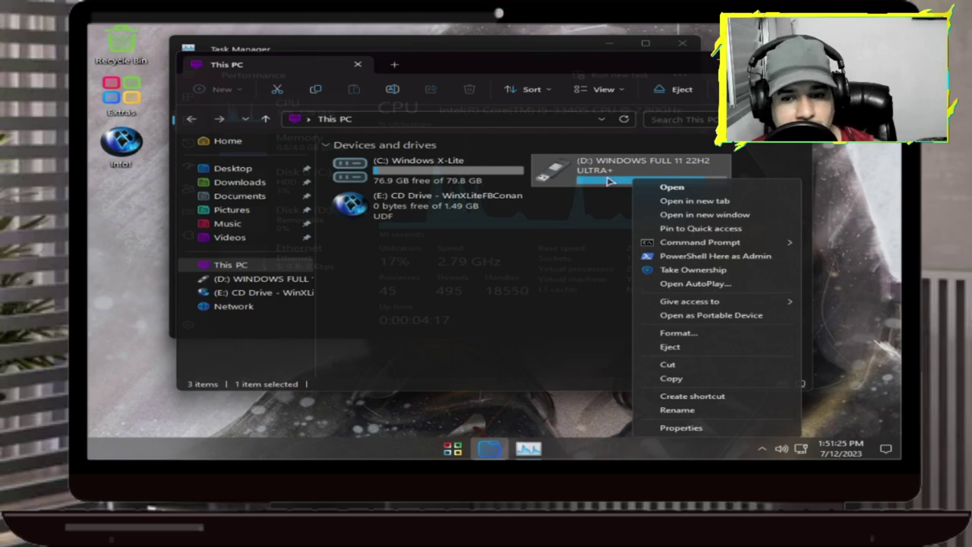
{"action": "left_click", "coordinate": [680, 428]}
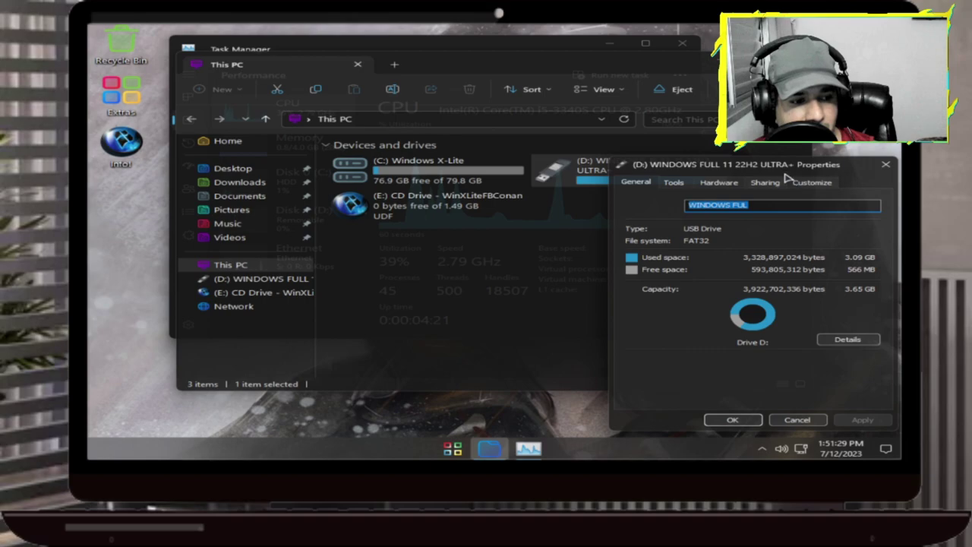
{"action": "left_click_drag", "start_coordinate": [786, 173], "coordinate": [382, 112]}
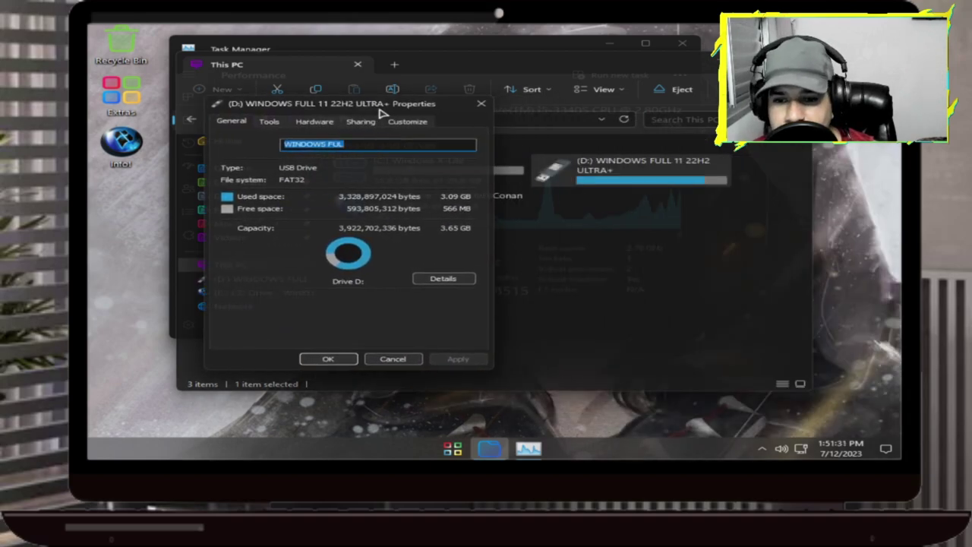
{"action": "left_click", "coordinate": [482, 104]}
Eject the USB drive D: and dismiss the safe-removal notification
{"action": "right_click", "coordinate": [623, 181]}
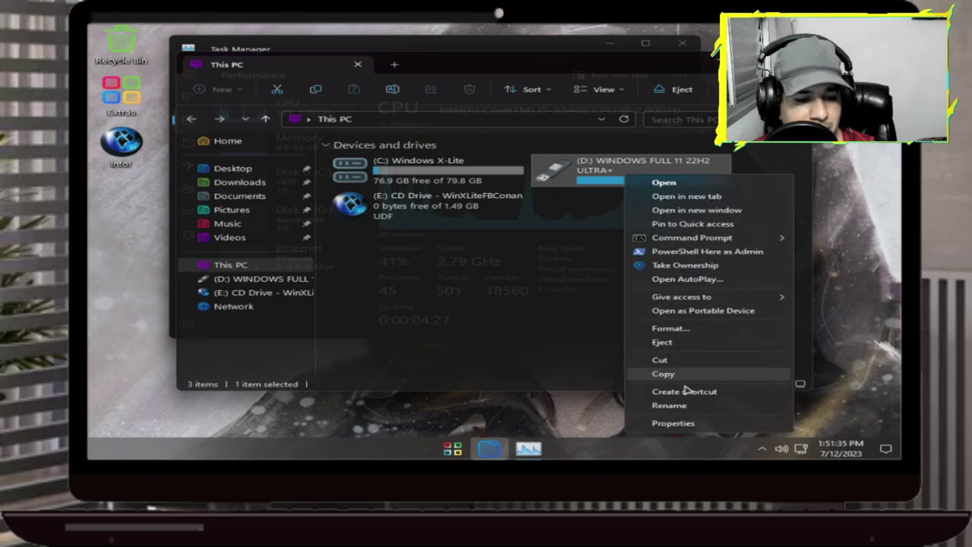
{"action": "left_click", "coordinate": [688, 342]}
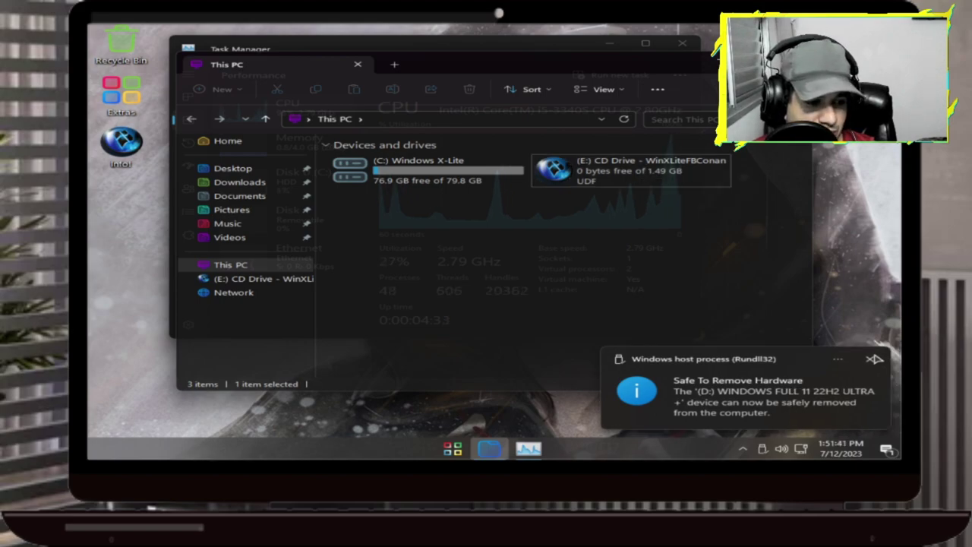
{"action": "left_click", "coordinate": [874, 362]}
Check the size of the installation image in the properties of CD drive E:
{"action": "right_click", "coordinate": [619, 186]}
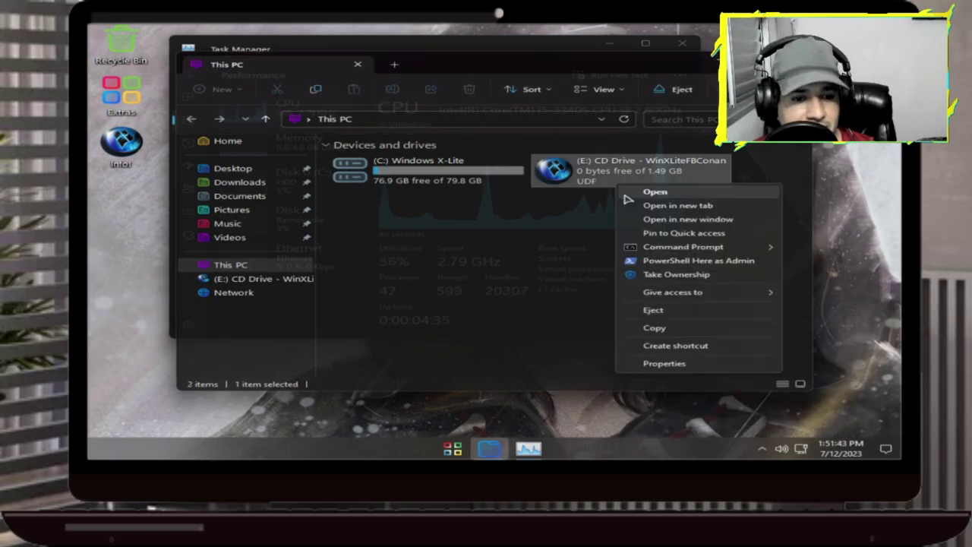
{"action": "left_click", "coordinate": [679, 364]}
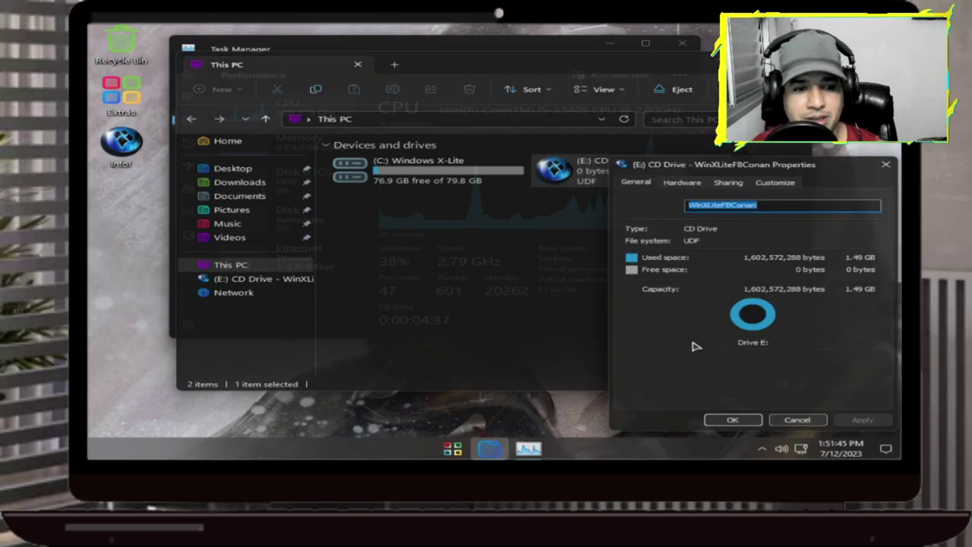
{"action": "left_click_drag", "start_coordinate": [772, 168], "coordinate": [388, 88]}
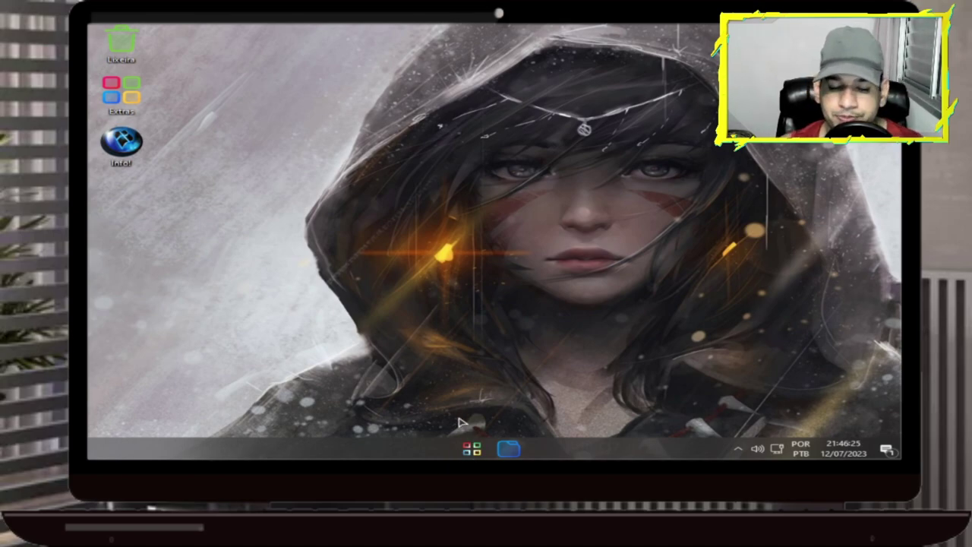
Open File Explorer on the Portuguese system and check the disk usage in drive C:'s properties
{"action": "key", "text": "super+e"}
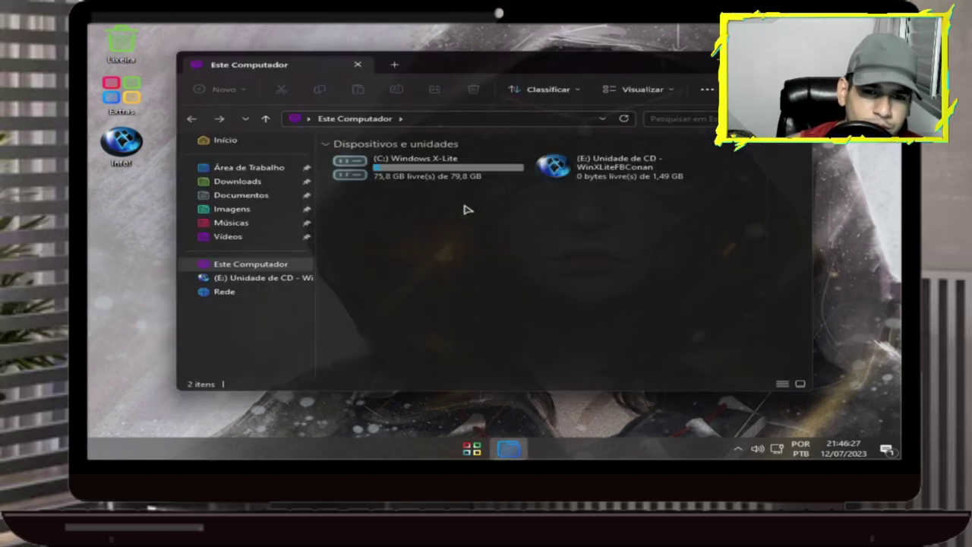
{"action": "right_click", "coordinate": [480, 165]}
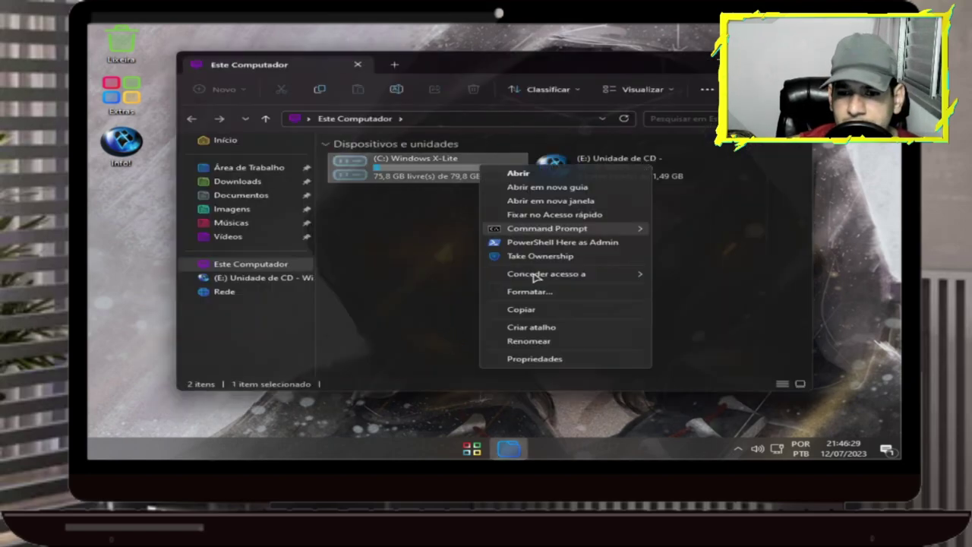
{"action": "left_click", "coordinate": [553, 359]}
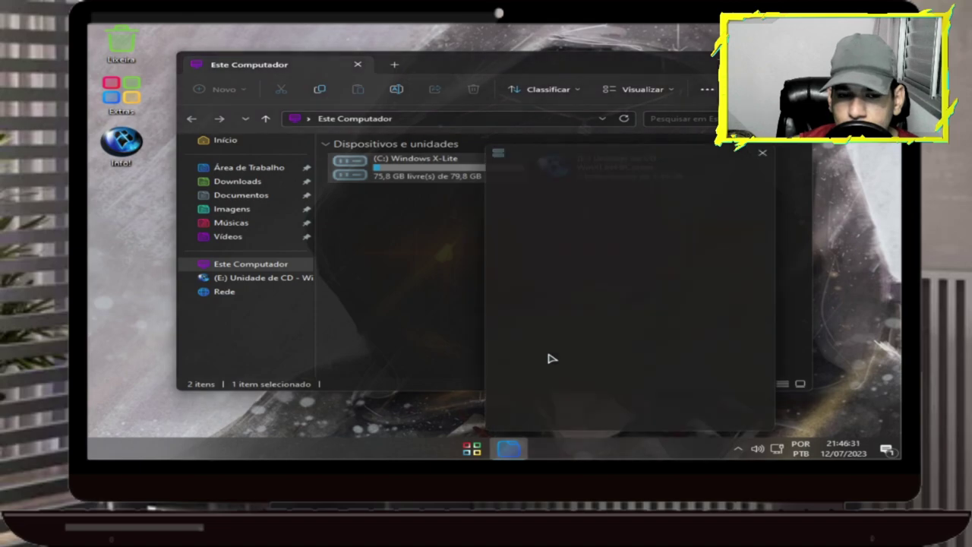
{"action": "left_click_drag", "start_coordinate": [653, 154], "coordinate": [419, 98]}
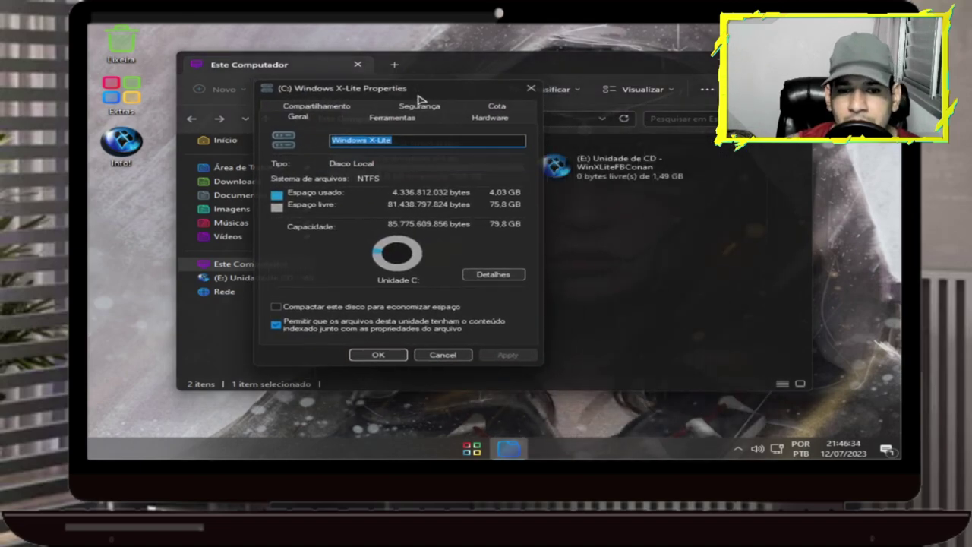
{"action": "left_click", "coordinate": [532, 89]}
{"action": "right_click", "coordinate": [443, 177]}
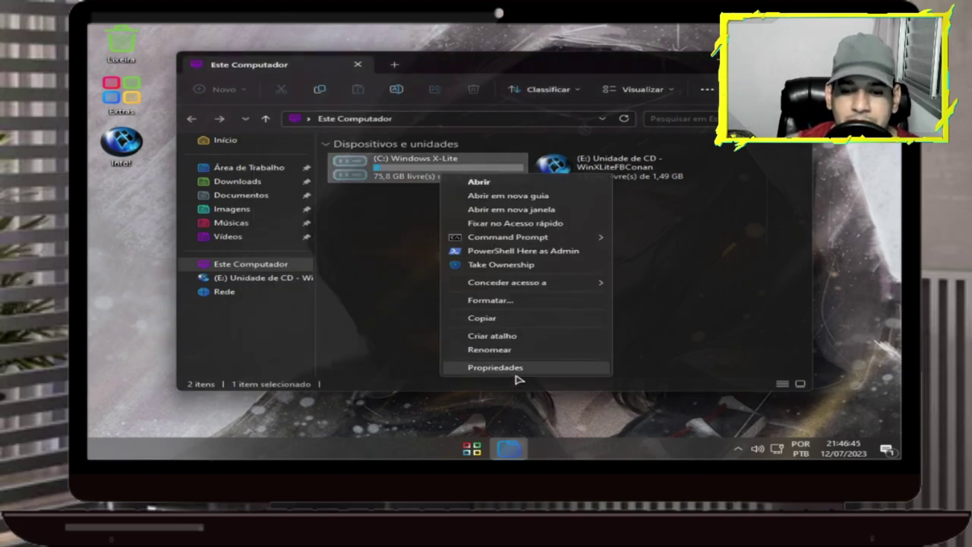
{"action": "left_click", "coordinate": [397, 327]}
Review the display language, region and regional format in the Windows language settings, then close Settings
{"action": "left_click", "coordinate": [471, 449]}
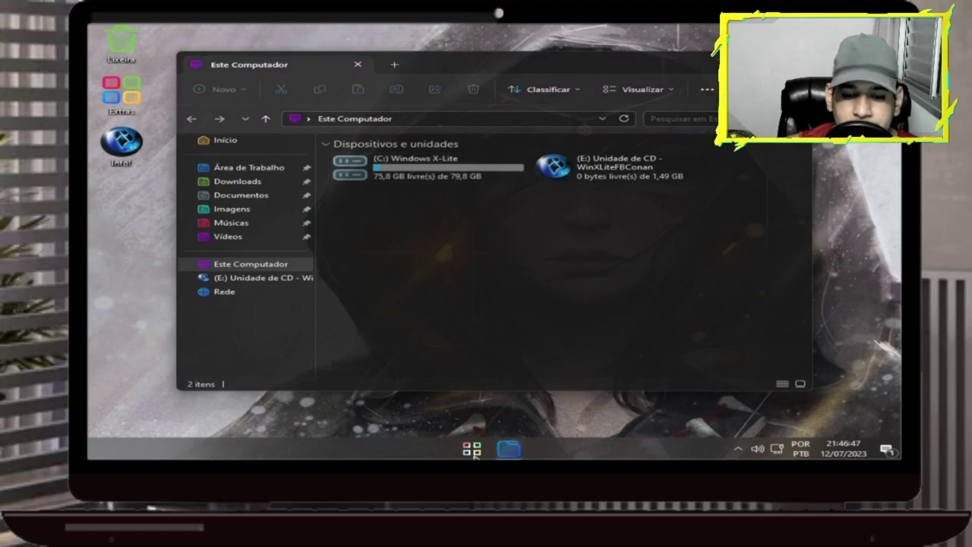
{"action": "left_click", "coordinate": [570, 354]}
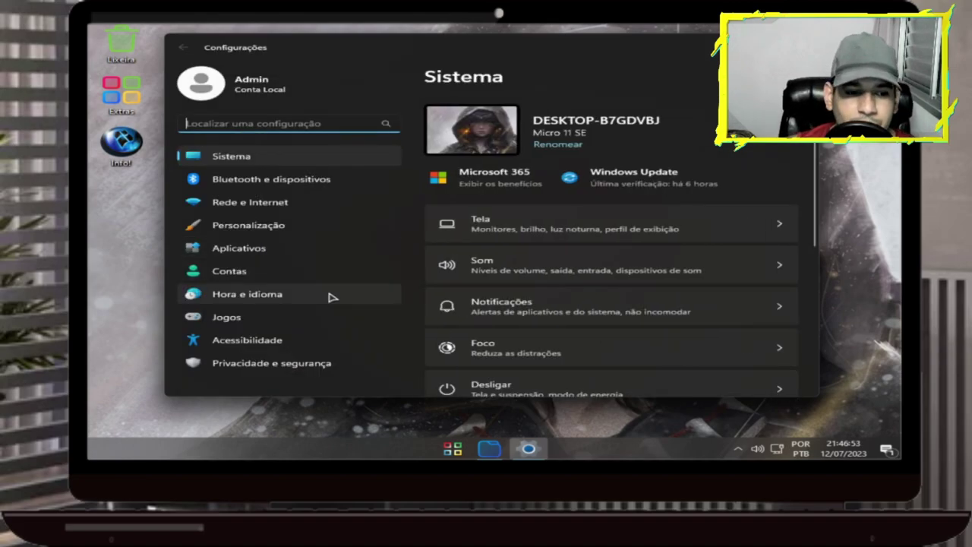
{"action": "left_click", "coordinate": [283, 304]}
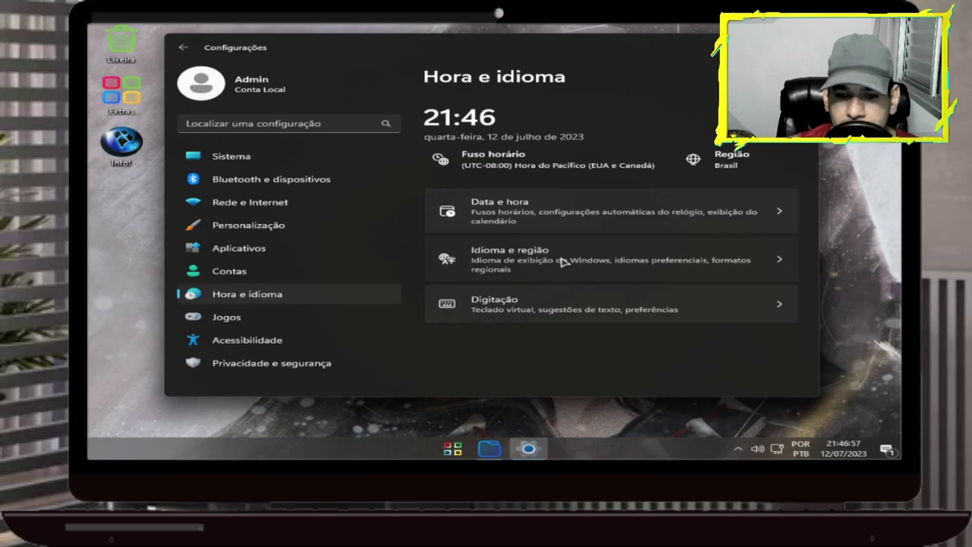
{"action": "left_click", "coordinate": [563, 262]}
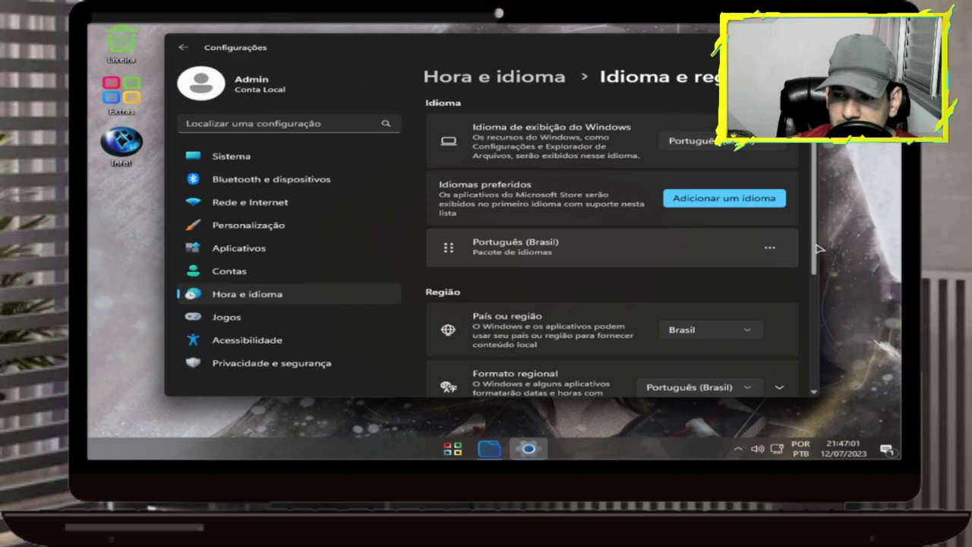
{"action": "scroll", "coordinate": [818, 280], "scroll_direction": "down", "scroll_amount": 2}
{"action": "scroll", "coordinate": [818, 281], "scroll_direction": "down", "scroll_amount": 3}
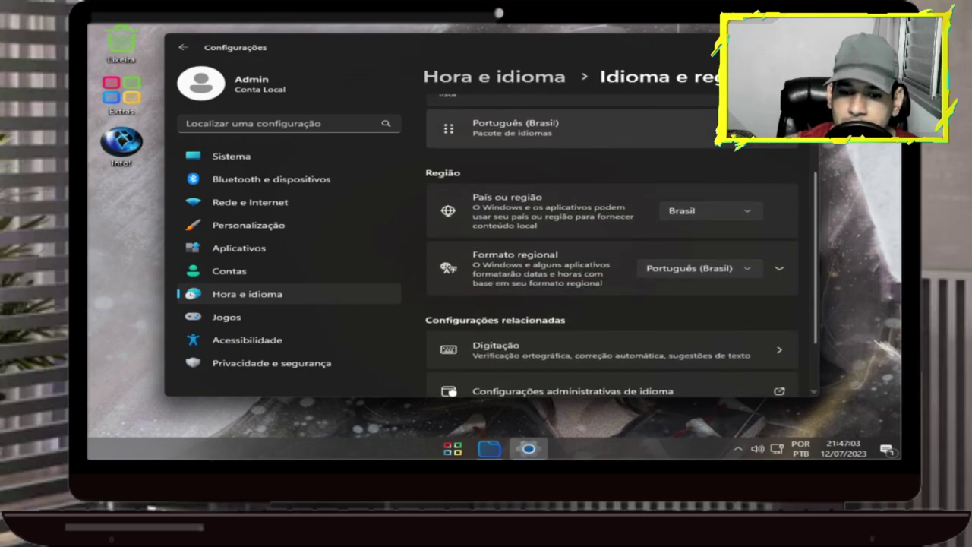
{"action": "key", "text": "alt+F4"}
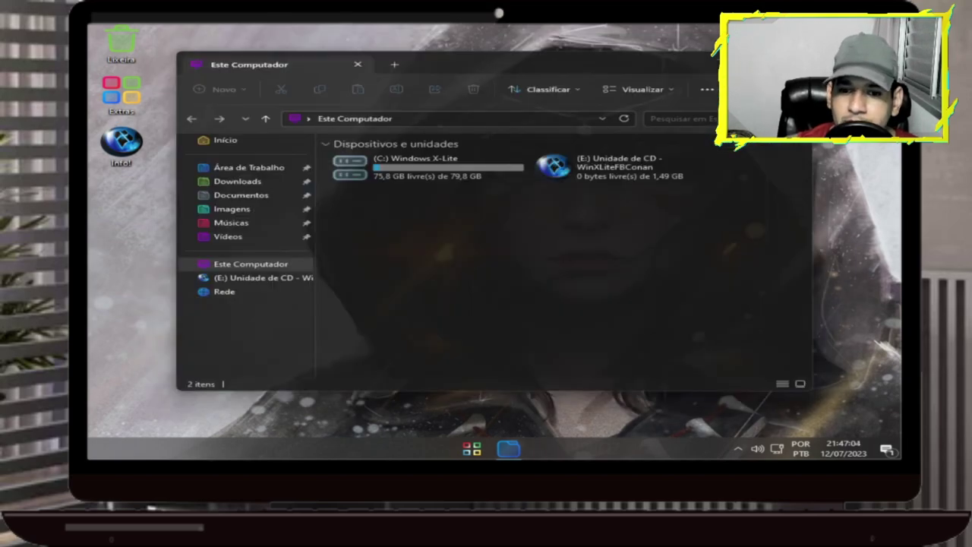
Recheck drive C:'s used space in its properties, then close the properties and File Explorer
{"action": "left_click", "coordinate": [414, 177]}
{"action": "right_click", "coordinate": [414, 177]}
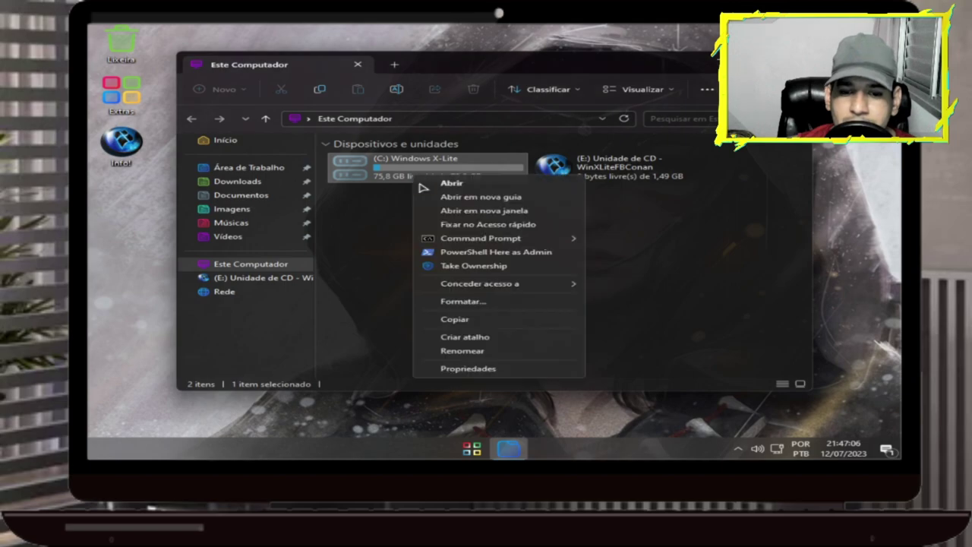
{"action": "left_click", "coordinate": [476, 368]}
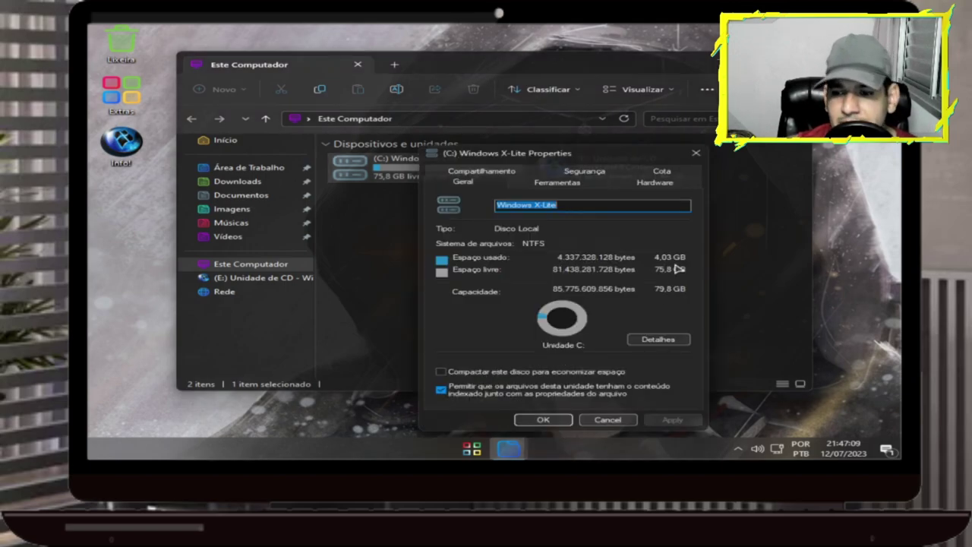
{"action": "left_click_drag", "start_coordinate": [575, 153], "coordinate": [408, 63]}
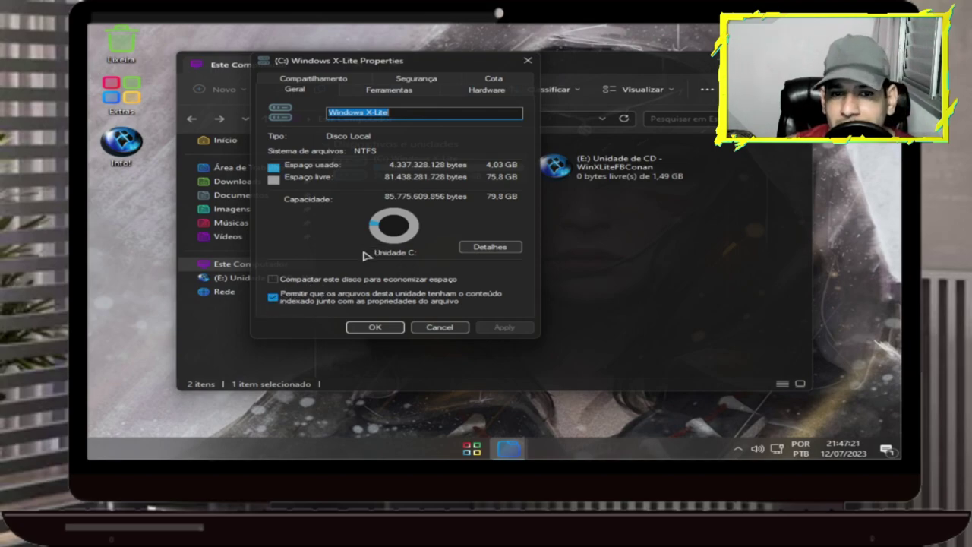
{"action": "left_click", "coordinate": [528, 60]}
{"action": "key", "text": "alt+F4"}
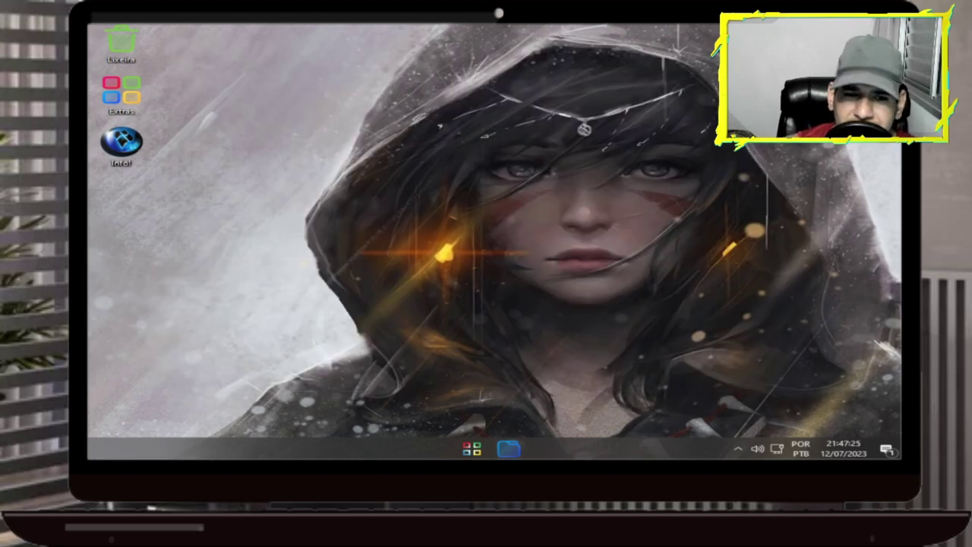
Open the Desktop Shortcuts folder in the desktop's Extras and launch the Change User Name shortcut
{"action": "double_click", "coordinate": [118, 86]}
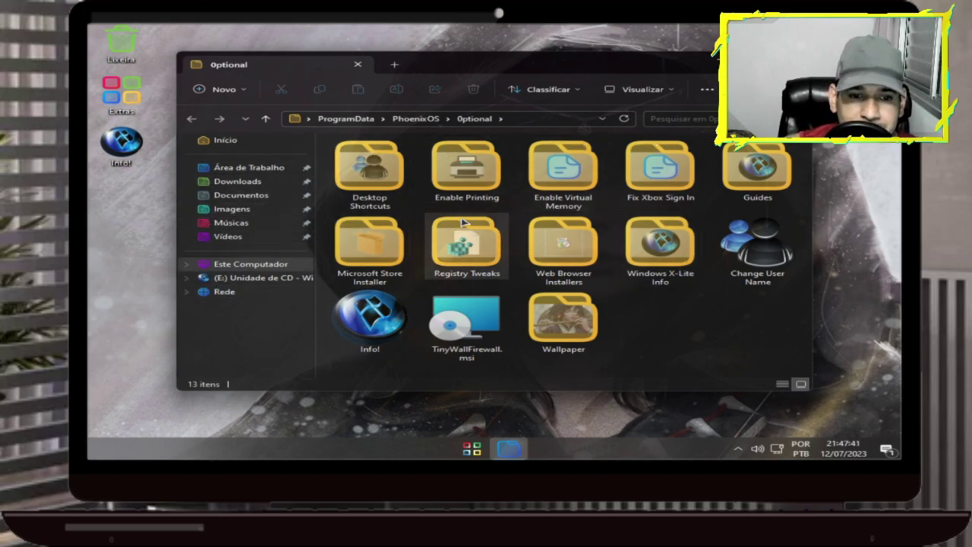
{"action": "double_click", "coordinate": [365, 183]}
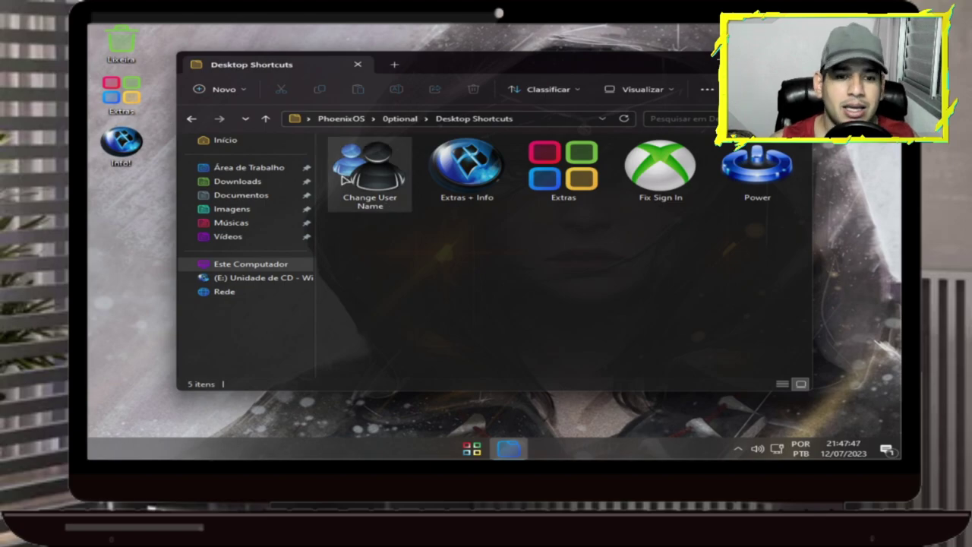
{"action": "left_click", "coordinate": [382, 182]}
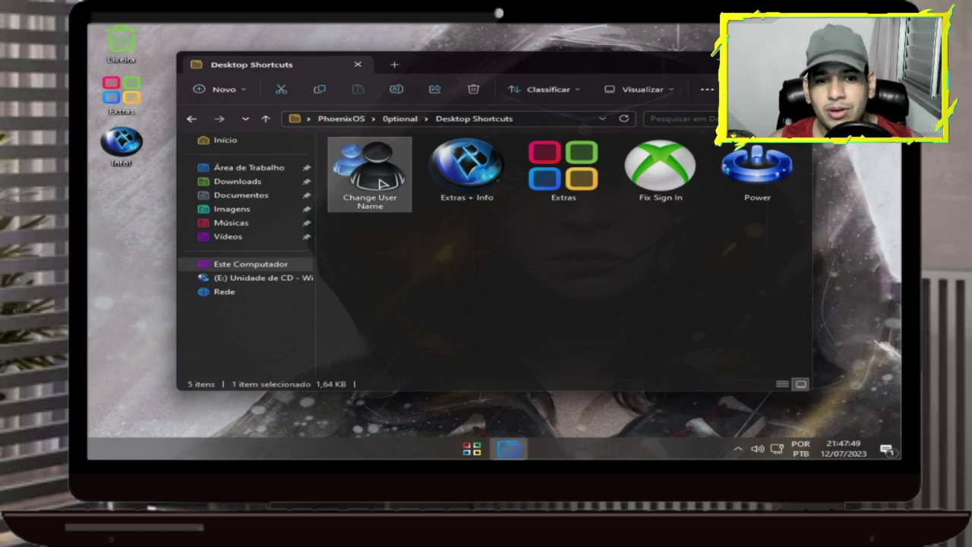
{"action": "double_click", "coordinate": [382, 183]}
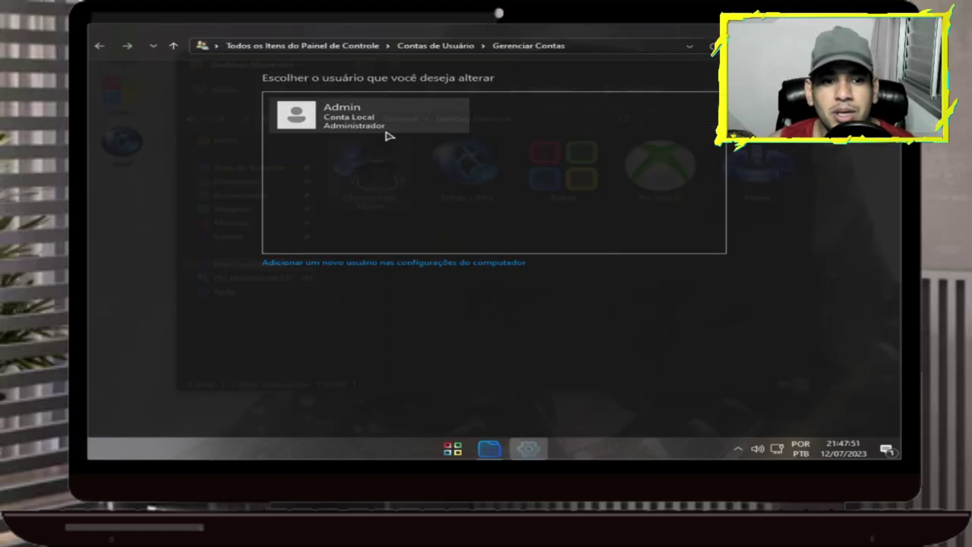
Review the rename and password creation pages of the local Admin account without changing anything, then close the account window
{"action": "left_click", "coordinate": [394, 126]}
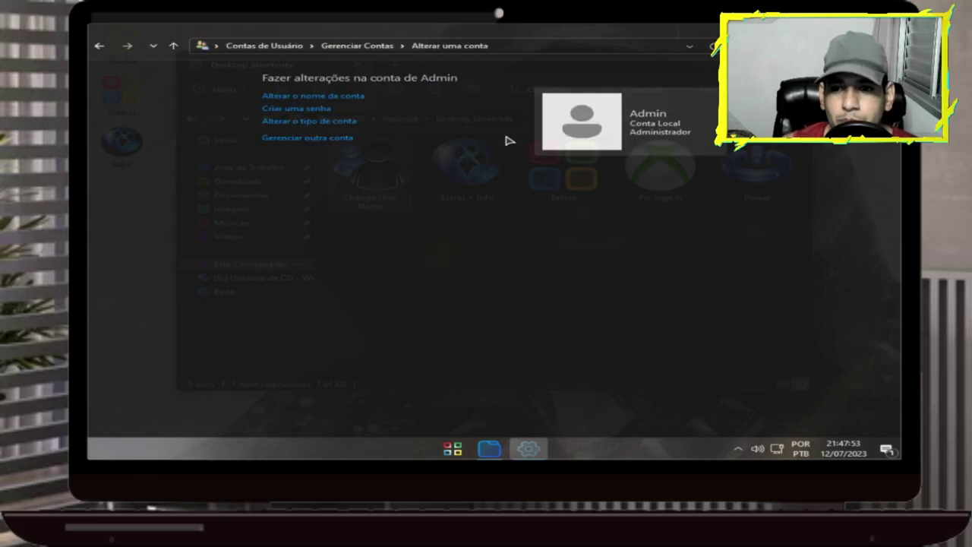
{"action": "left_click", "coordinate": [335, 97]}
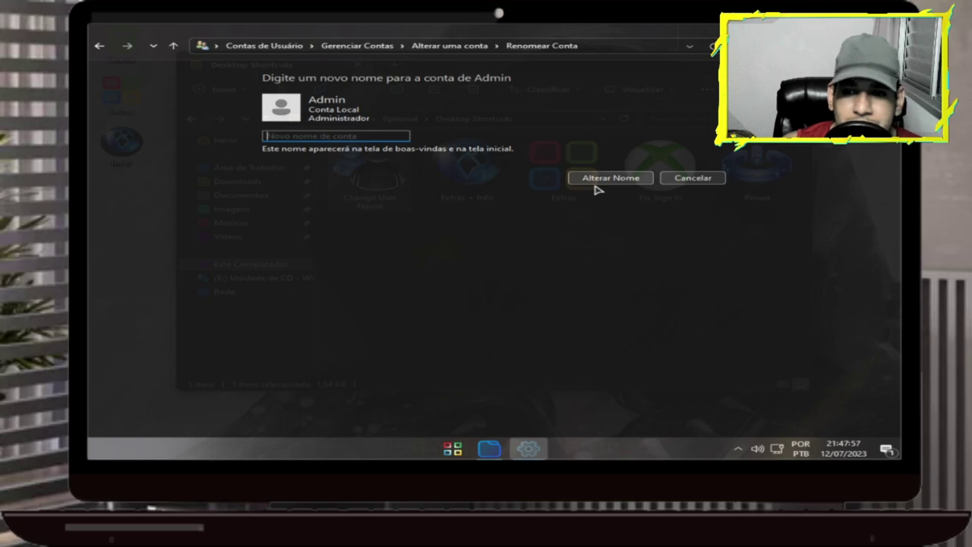
{"action": "left_click", "coordinate": [691, 177]}
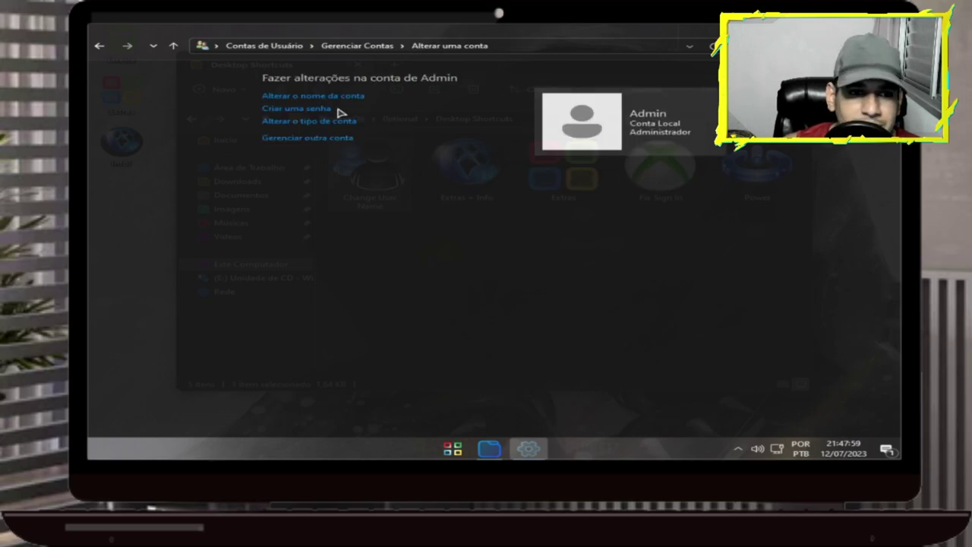
{"action": "left_click", "coordinate": [315, 110]}
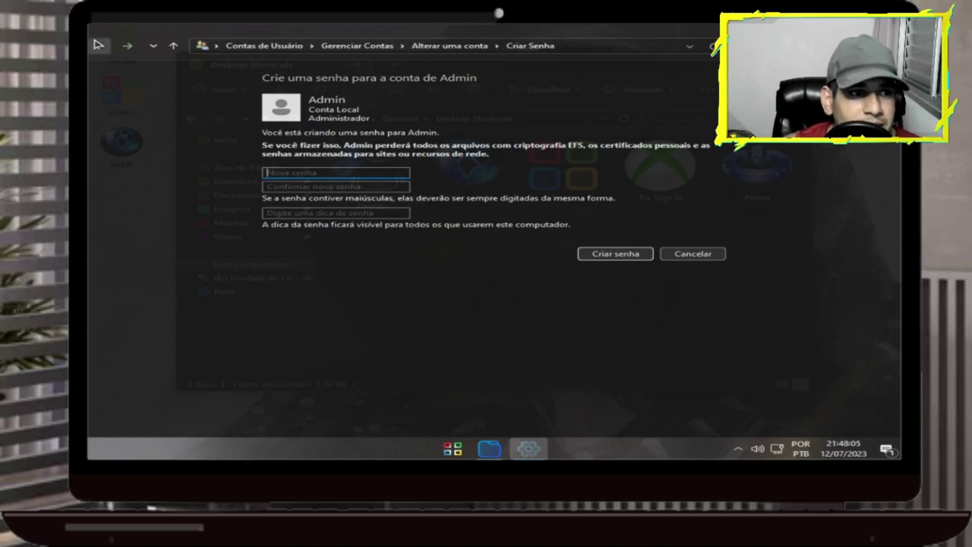
{"action": "left_click", "coordinate": [98, 45]}
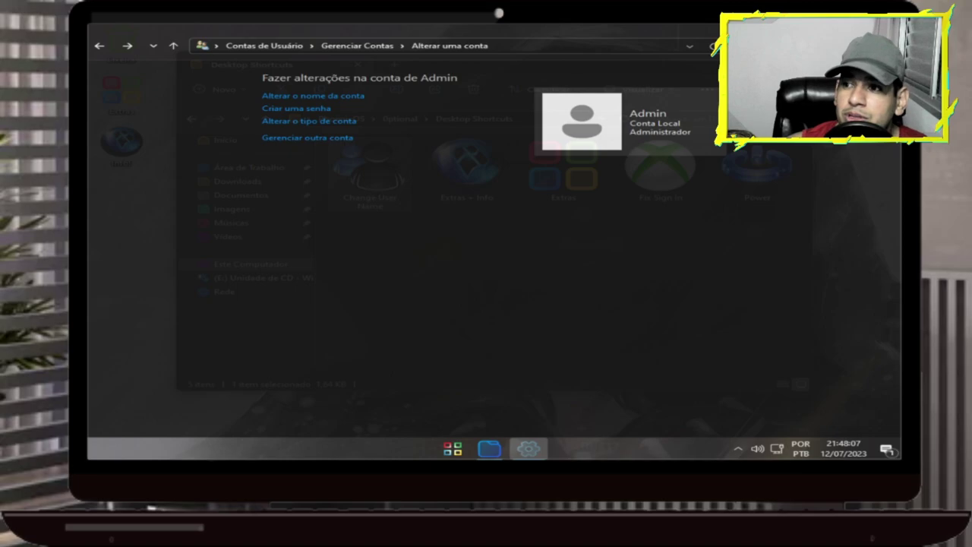
{"action": "left_click", "coordinate": [885, 30]}
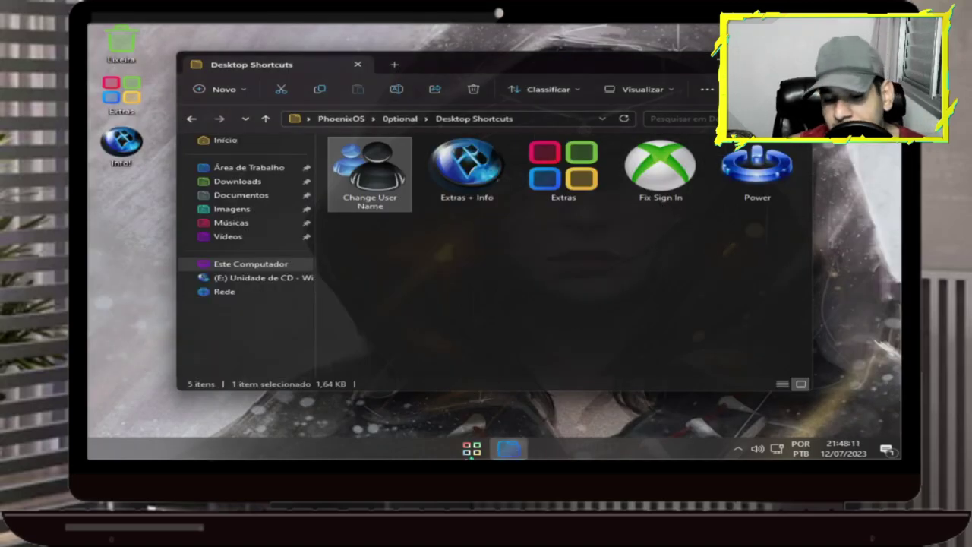
Lock the session to view the lock screen, then sign back in to the Admin account
{"action": "left_click", "coordinate": [472, 449]}
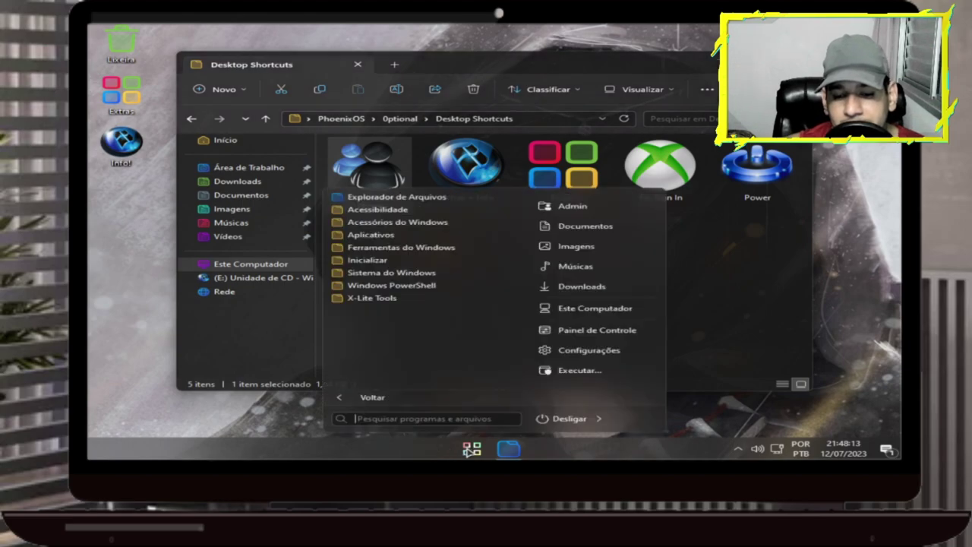
{"action": "left_click", "coordinate": [601, 419]}
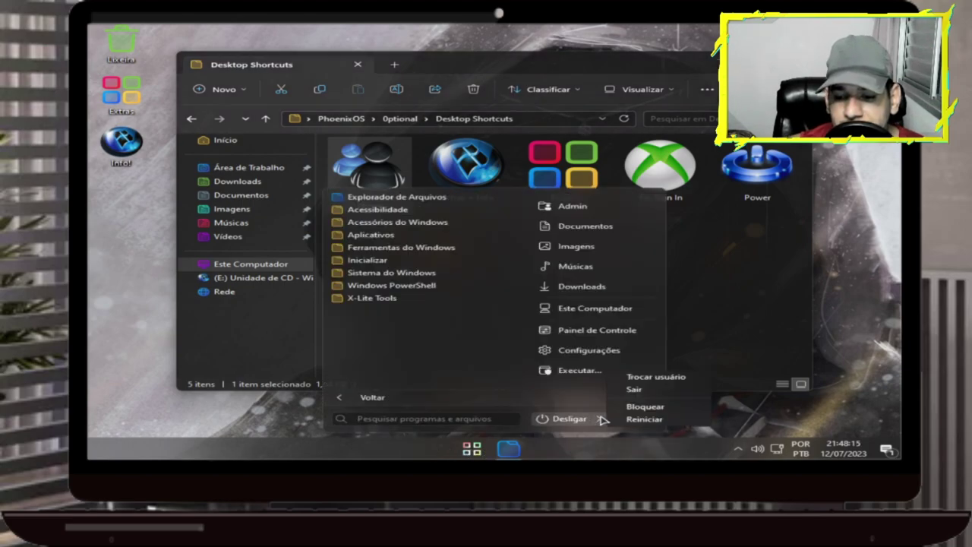
{"action": "left_click", "coordinate": [650, 412]}
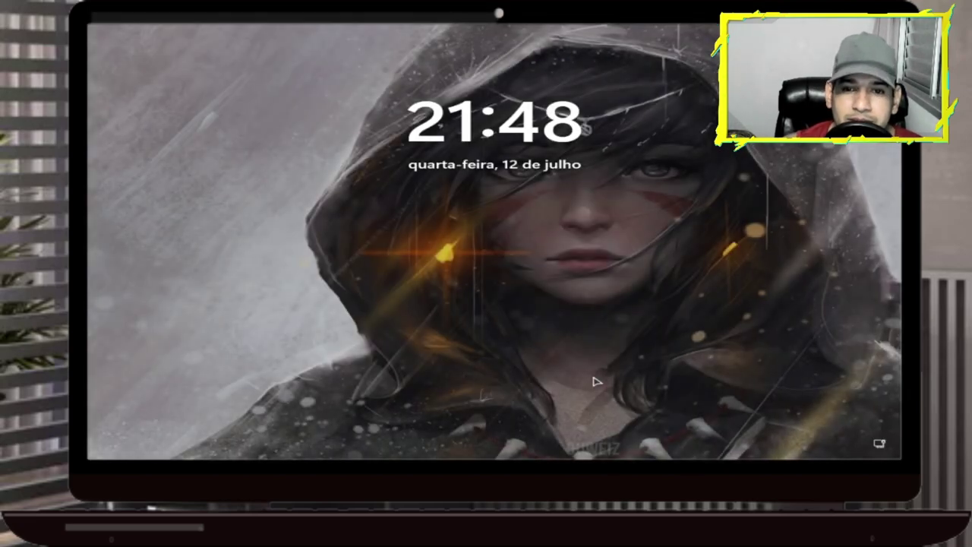
{"action": "left_click", "coordinate": [533, 315]}
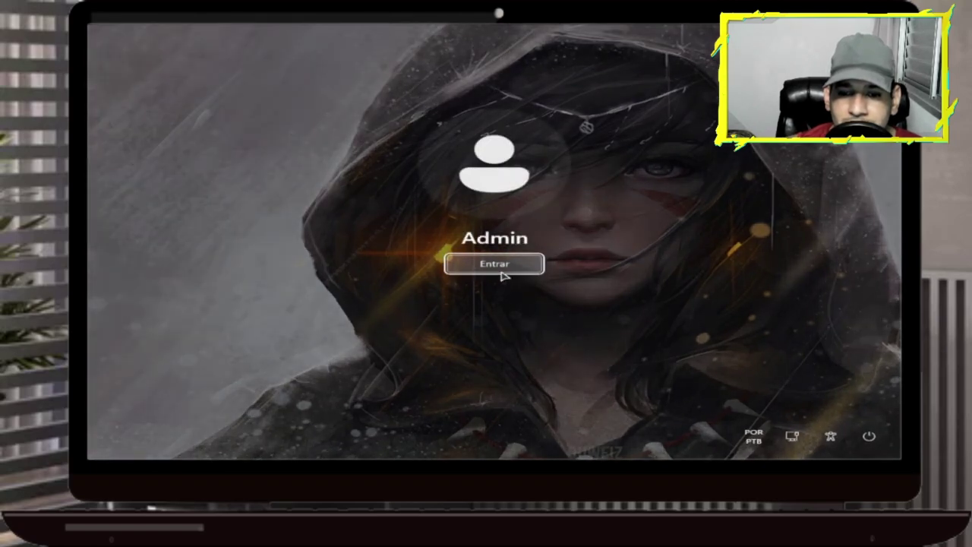
{"action": "left_click", "coordinate": [503, 271]}
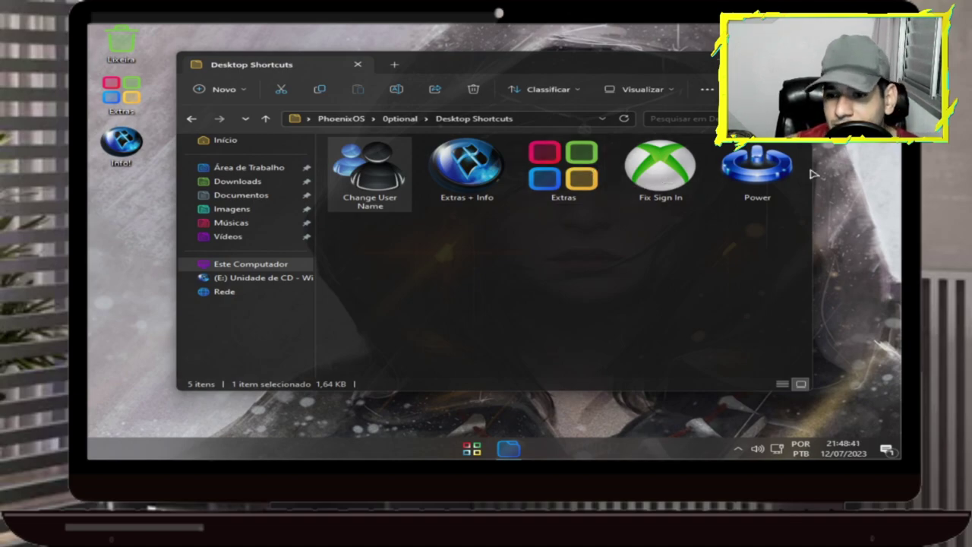
Follow the Fix Sign In shortcut, read Fix Xbox Sign In Info.txt, then close it and return to Desktop Shortcuts
{"action": "double_click", "coordinate": [660, 178]}
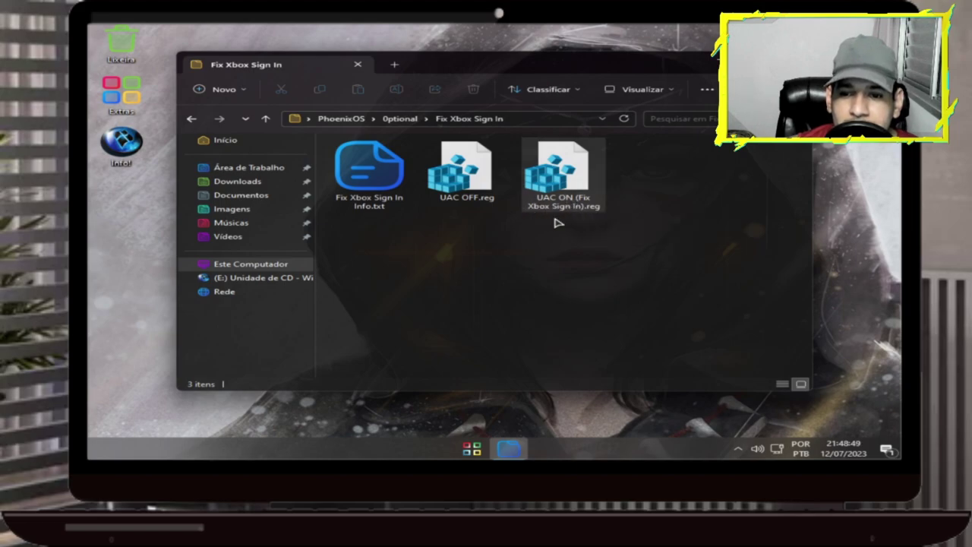
{"action": "left_click", "coordinate": [465, 165]}
{"action": "double_click", "coordinate": [382, 168]}
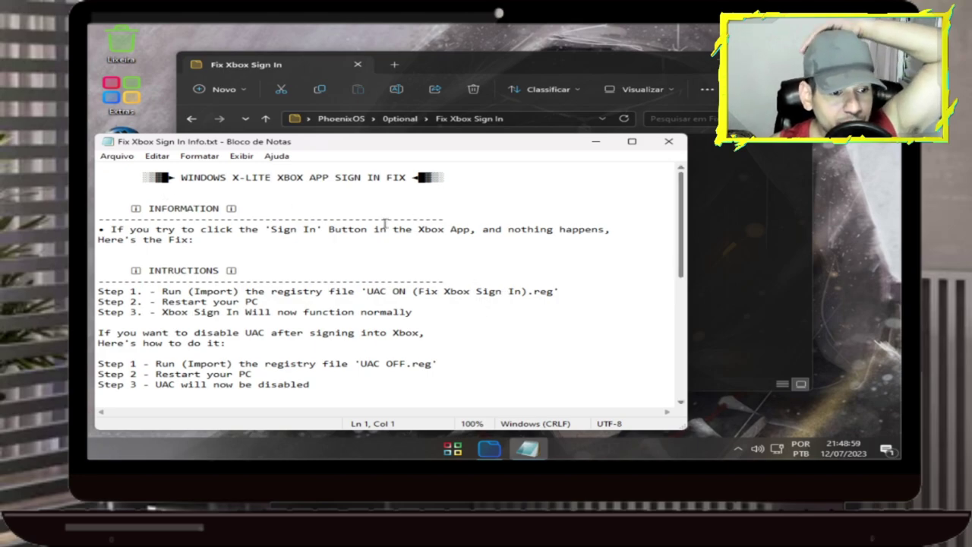
{"action": "left_click", "coordinate": [668, 142]}
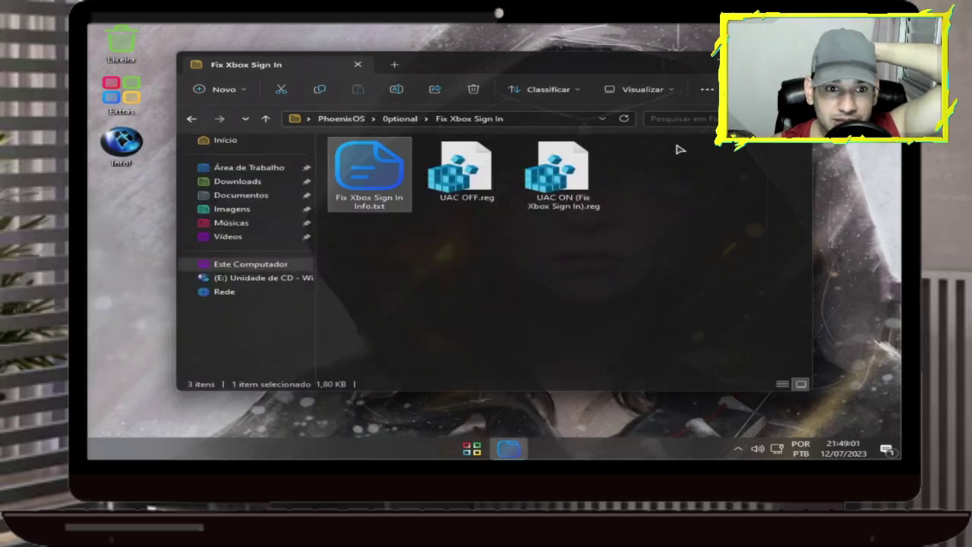
{"action": "left_click", "coordinate": [192, 119]}
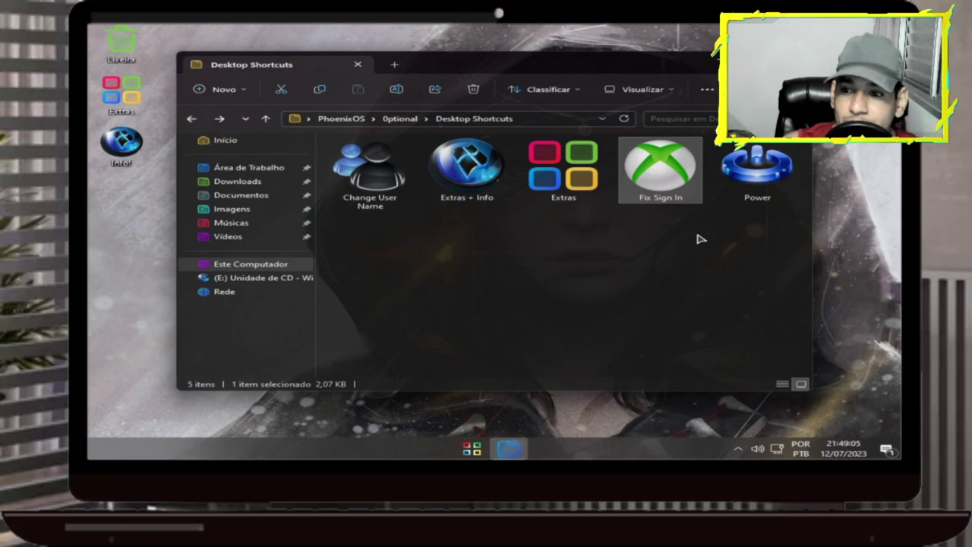
Open Power Options through the Power shortcut, show the additional plans, select the plan prioritising performance, and close the window
{"action": "double_click", "coordinate": [774, 169]}
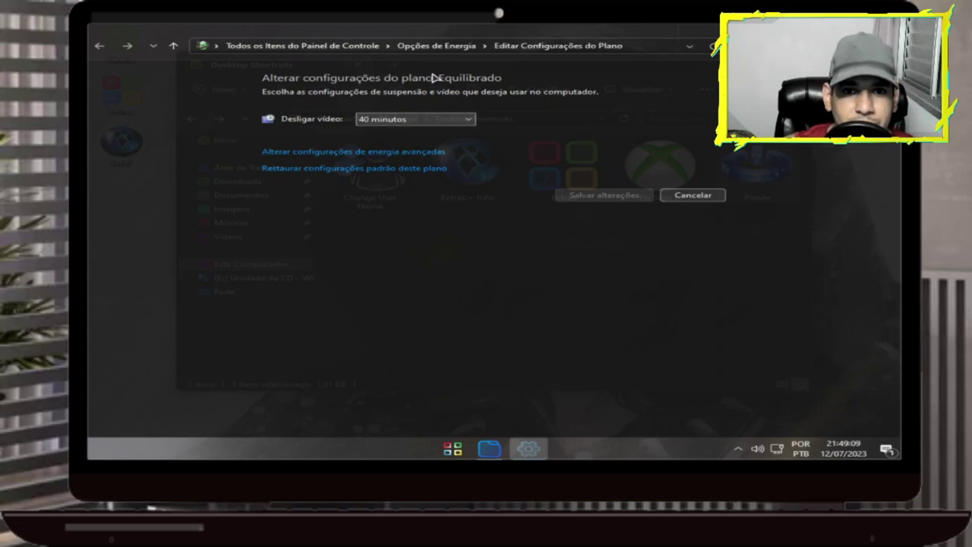
{"action": "left_click", "coordinate": [440, 49]}
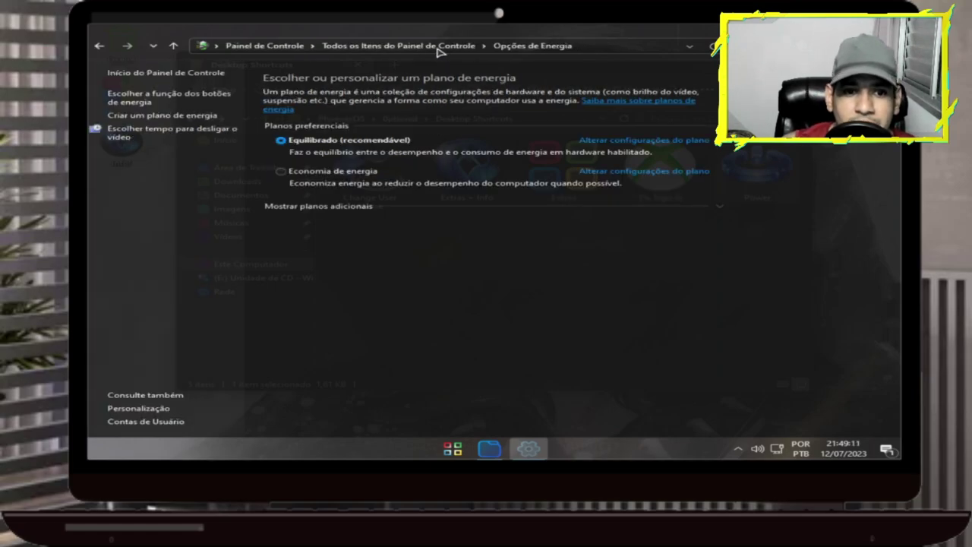
{"action": "left_click", "coordinate": [719, 206]}
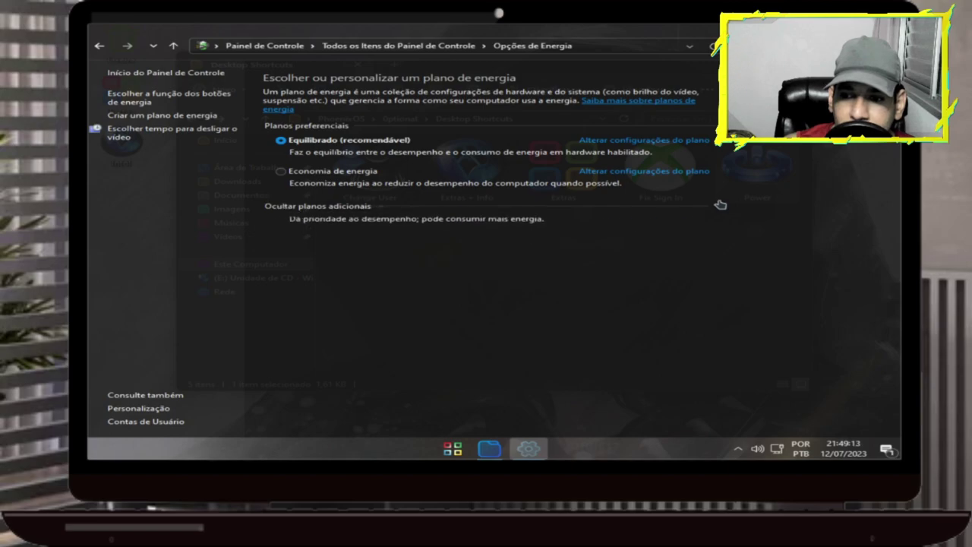
{"action": "left_click", "coordinate": [281, 223]}
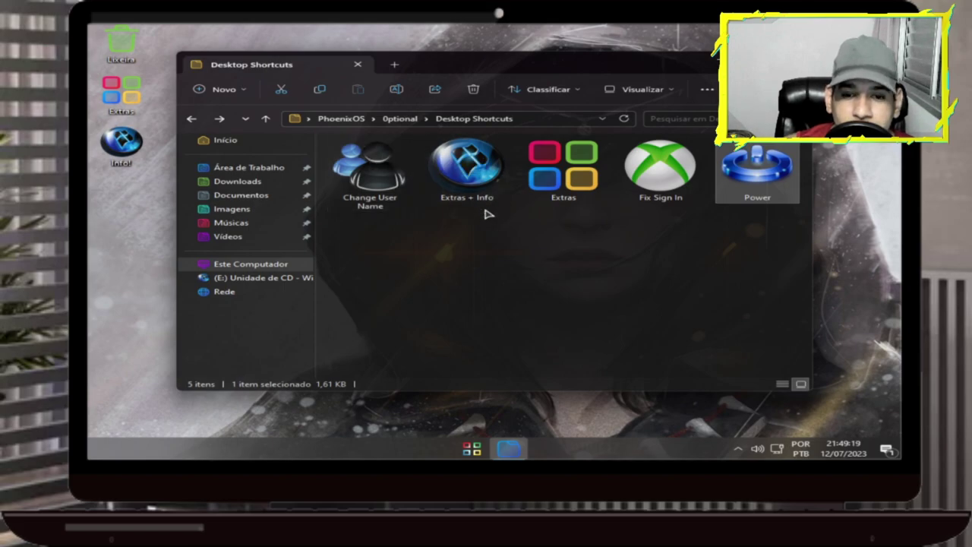
Inspect the Extras + Info shortcut, the 0ptional folder and its Fix Xbox Sign In subfolder, then return to 0ptional
{"action": "left_click", "coordinate": [448, 177]}
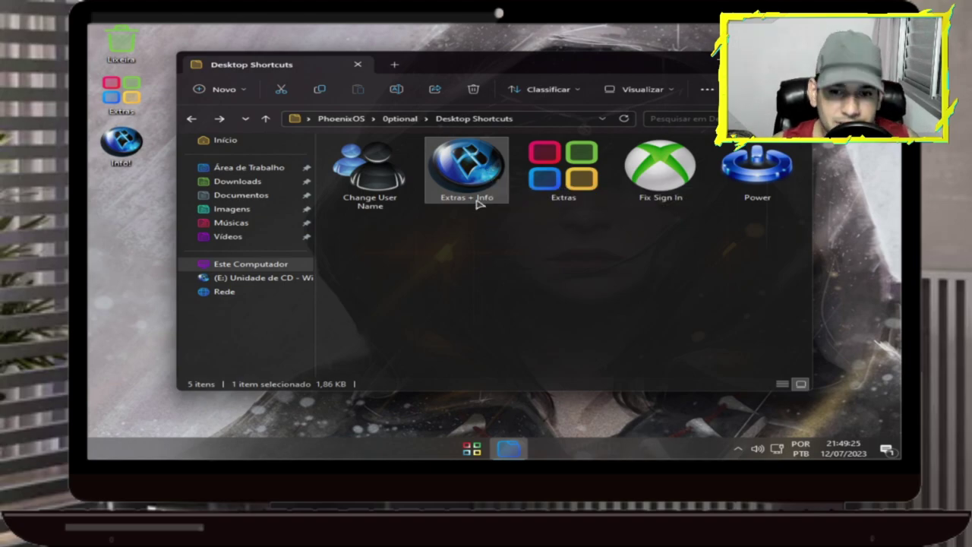
{"action": "double_click", "coordinate": [473, 191]}
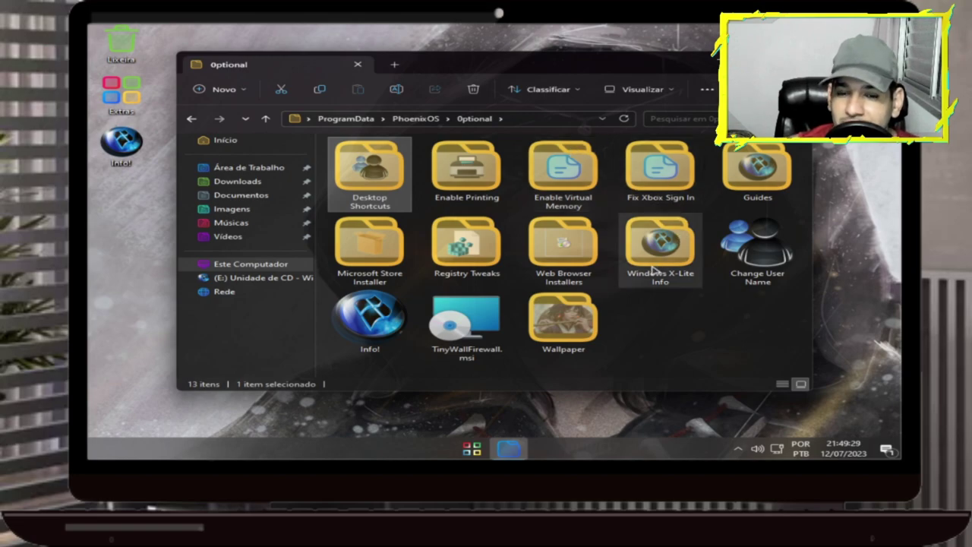
{"action": "mouse_move", "coordinate": [648, 260]}
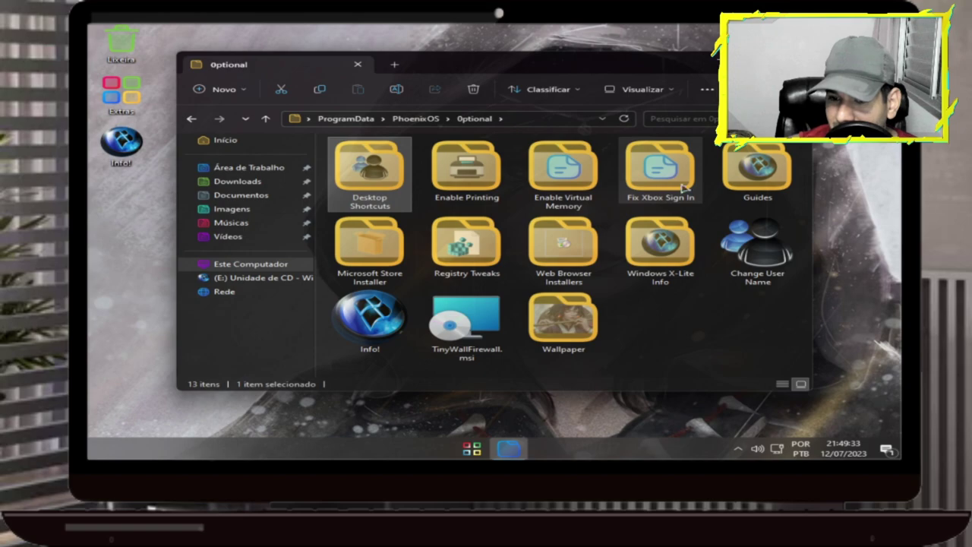
{"action": "mouse_move", "coordinate": [651, 199]}
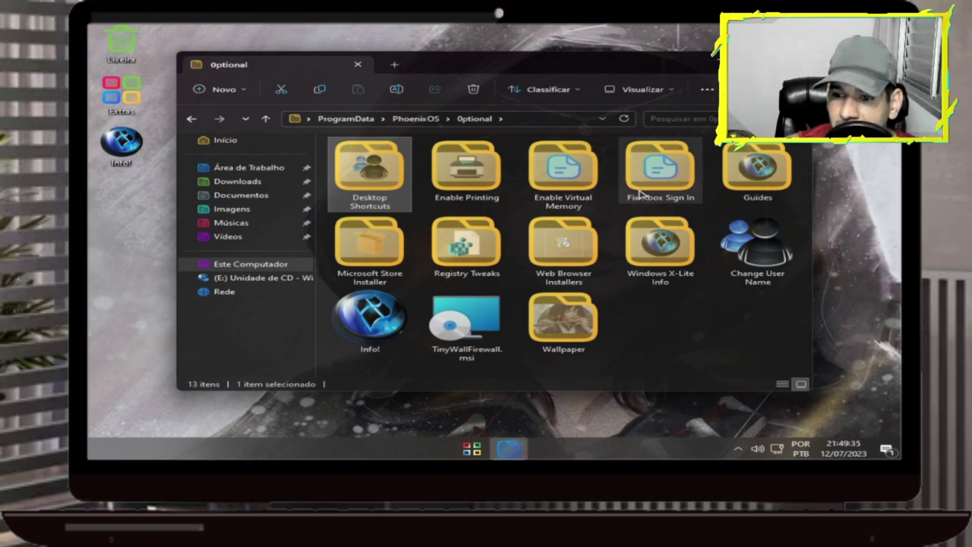
{"action": "left_click", "coordinate": [662, 178]}
{"action": "mouse_move", "coordinate": [679, 191]}
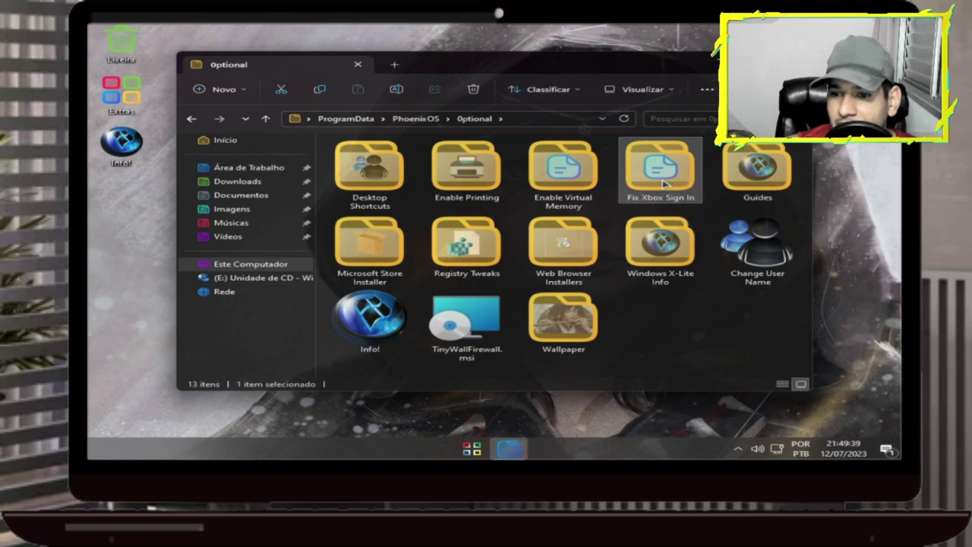
{"action": "double_click", "coordinate": [669, 187]}
{"action": "left_click", "coordinate": [191, 119]}
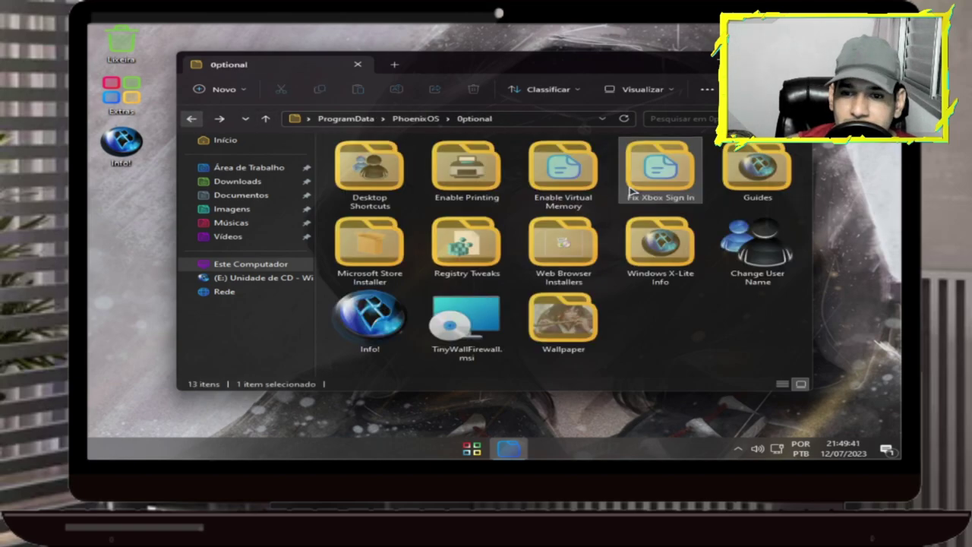
Run Virtual Memory Enabler as administrator from the Enable Virtual Memory folder, then return to the 0ptional folder
{"action": "double_click", "coordinate": [580, 174]}
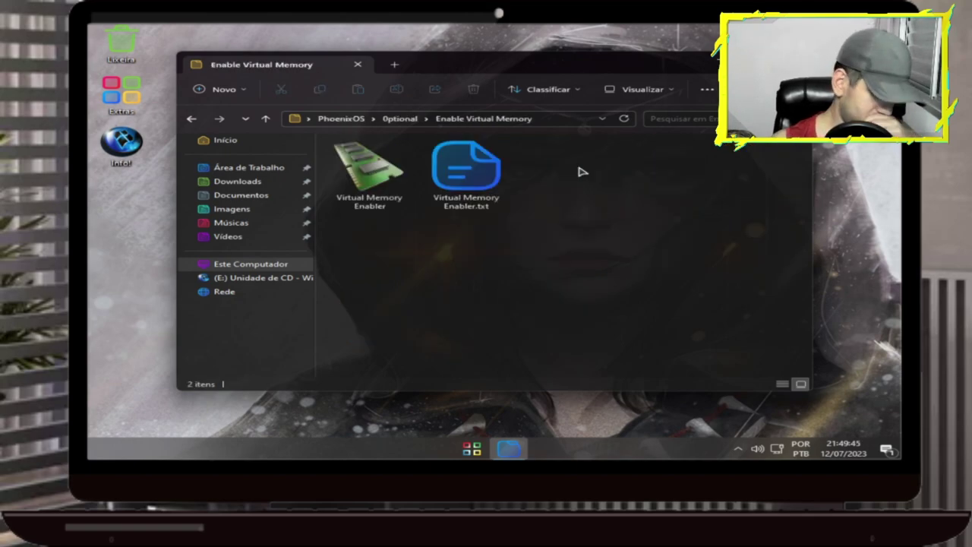
{"action": "left_click", "coordinate": [379, 165]}
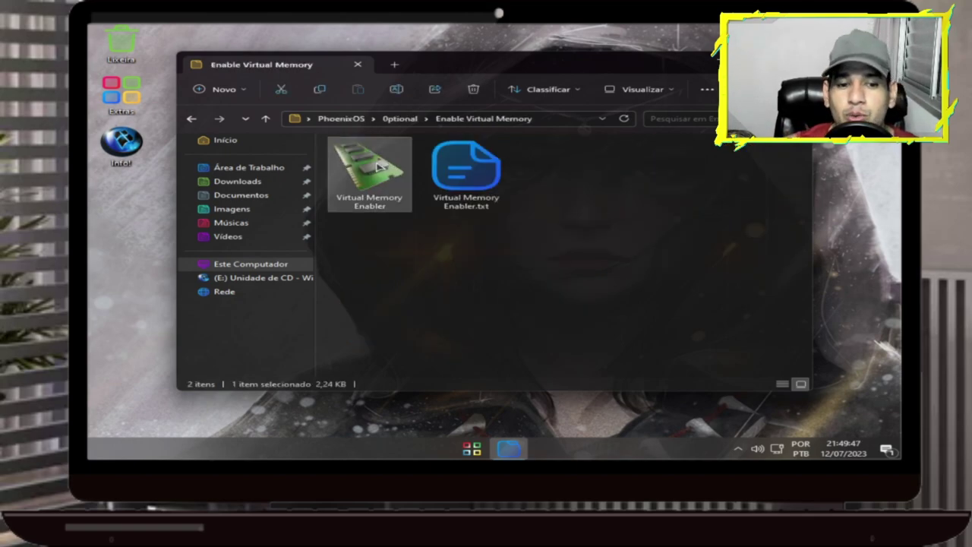
{"action": "right_click", "coordinate": [379, 166]}
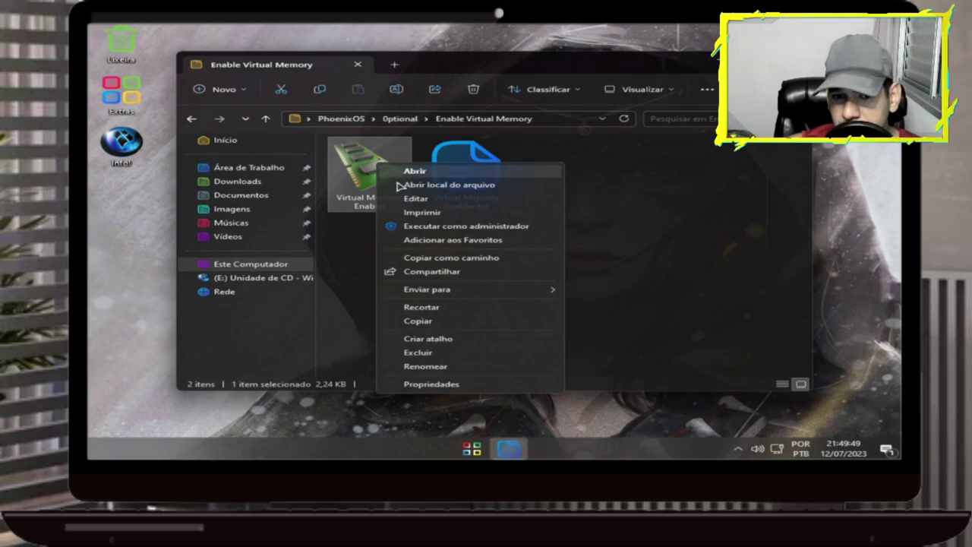
{"action": "left_click", "coordinate": [410, 230]}
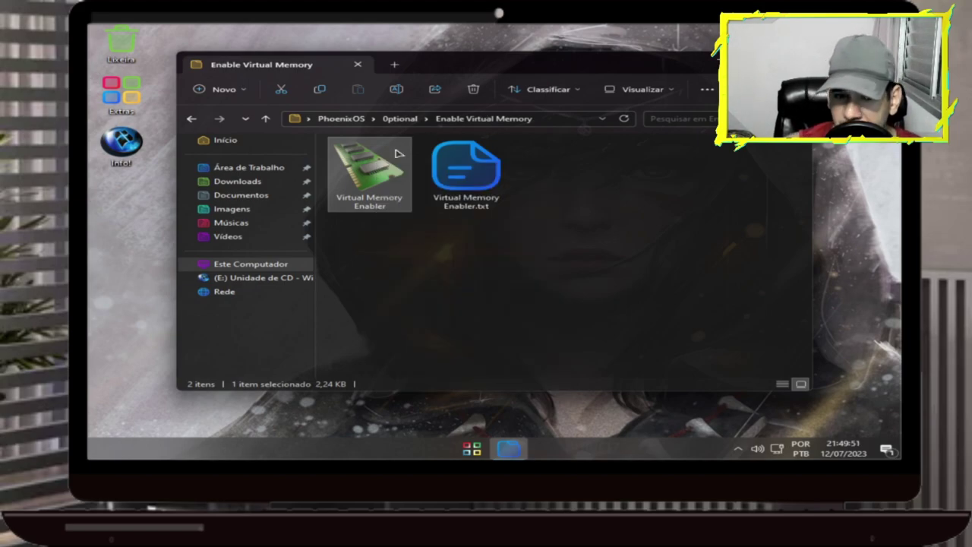
{"action": "left_click", "coordinate": [193, 120]}
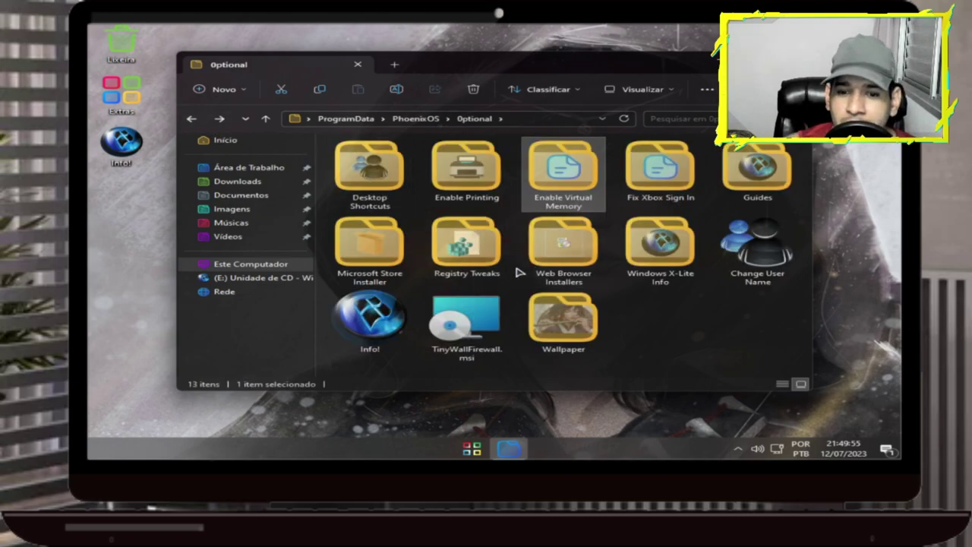
Run Virtual Memory Enabler once more with administrator rights and go back to the 0ptional folder
{"action": "double_click", "coordinate": [579, 175]}
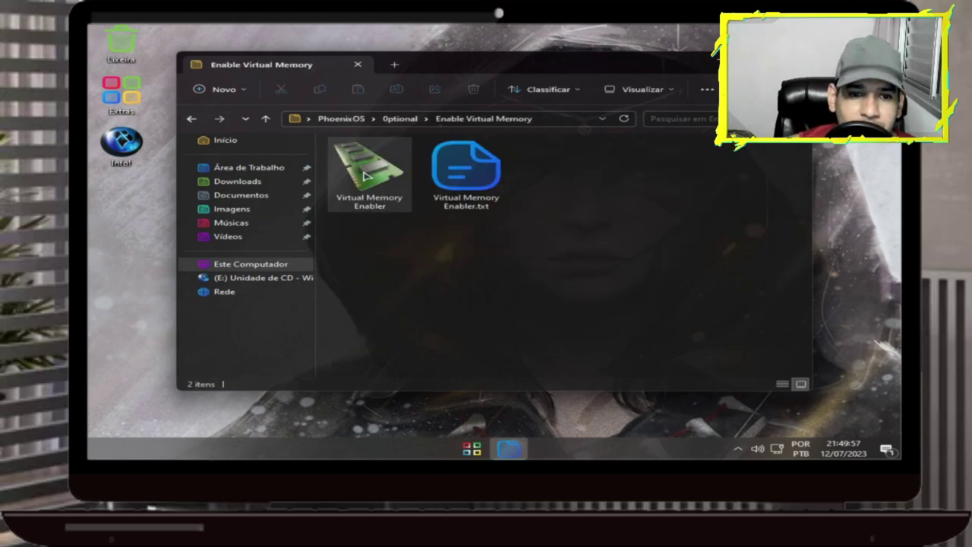
{"action": "right_click", "coordinate": [365, 174]}
{"action": "left_click", "coordinate": [430, 236]}
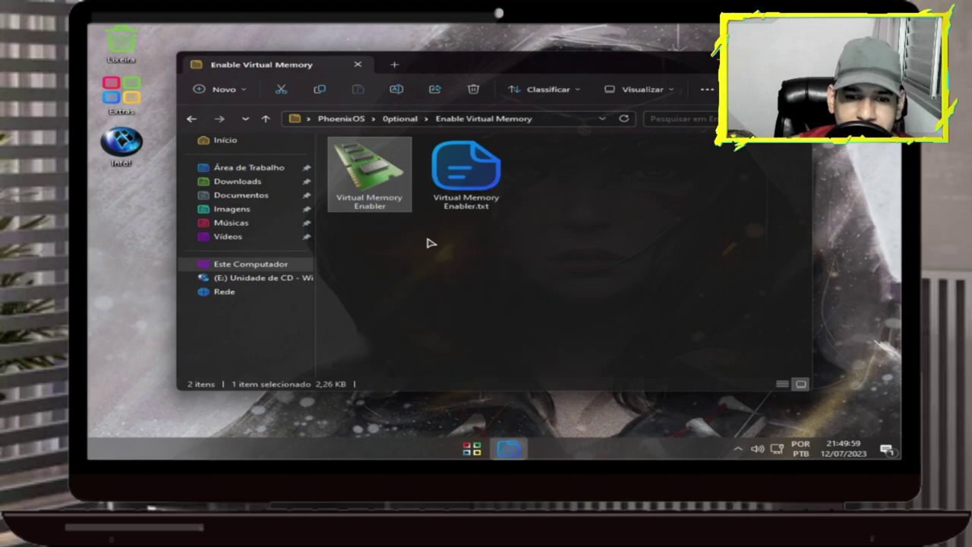
{"action": "left_click", "coordinate": [192, 118]}
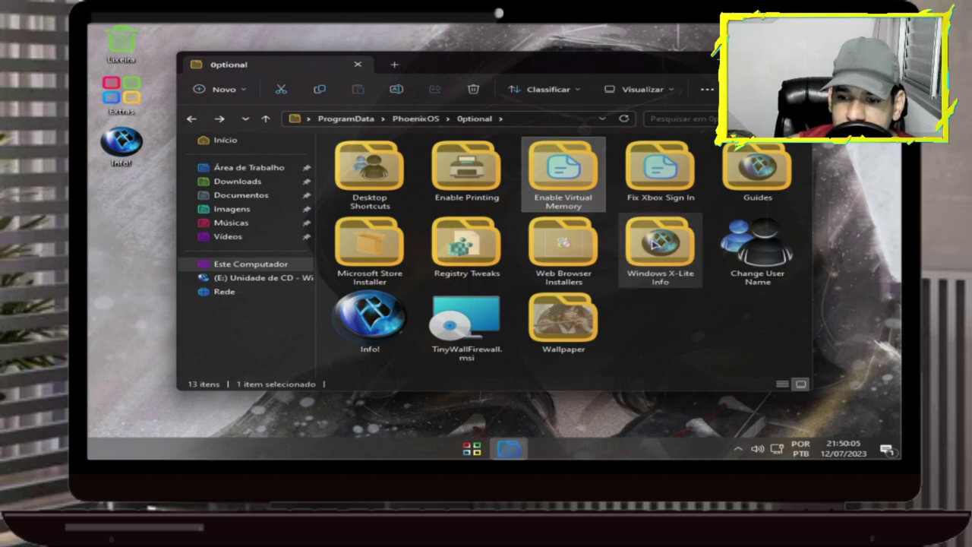
Inspect the Web Browser Installers, Registry Tweaks and Microsoft Store Installer folders, returning to 0ptional after each
{"action": "double_click", "coordinate": [559, 256]}
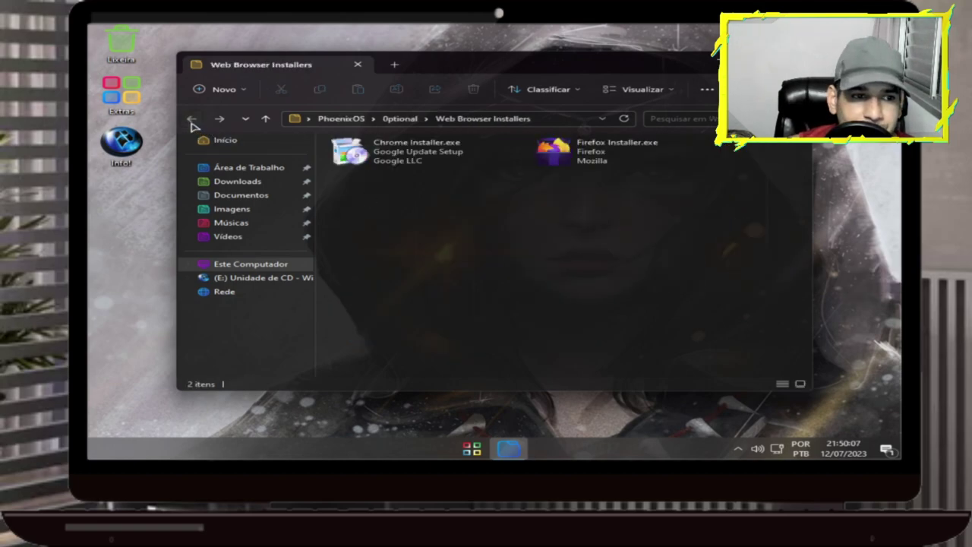
{"action": "left_click", "coordinate": [192, 118]}
{"action": "double_click", "coordinate": [475, 254]}
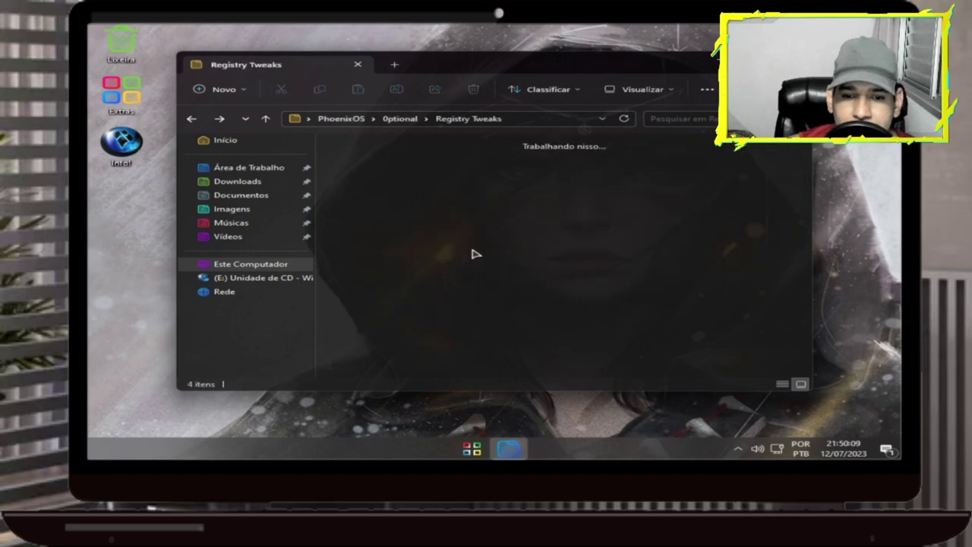
{"action": "left_click", "coordinate": [192, 118]}
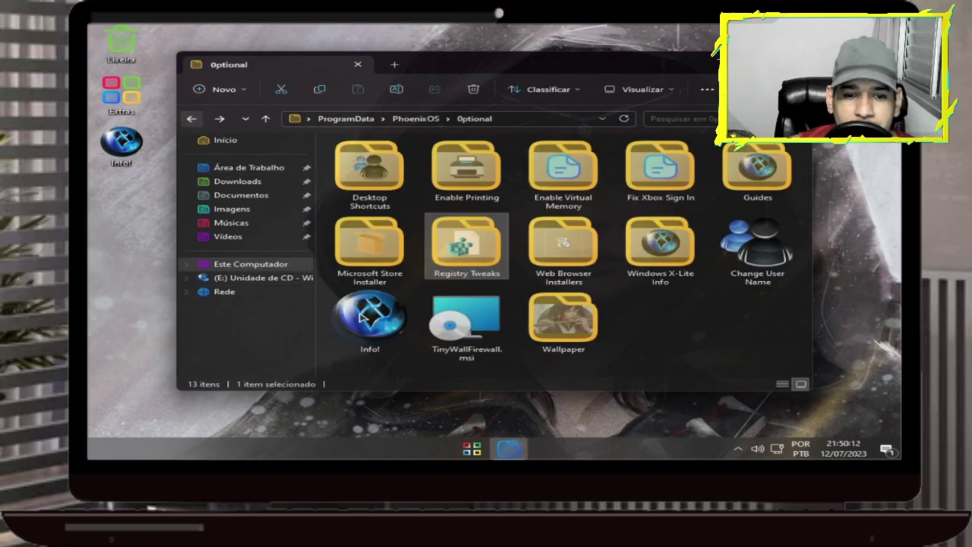
{"action": "double_click", "coordinate": [370, 269]}
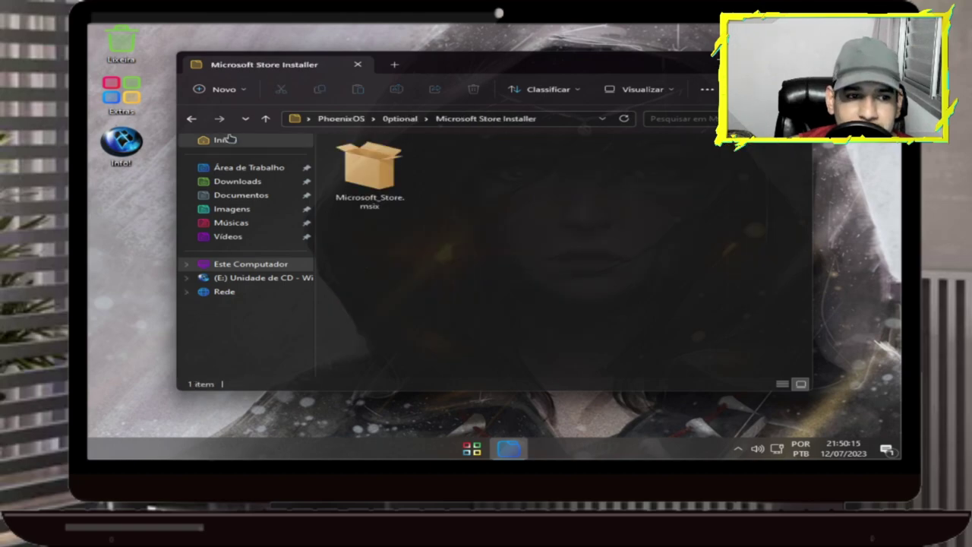
{"action": "left_click", "coordinate": [191, 119]}
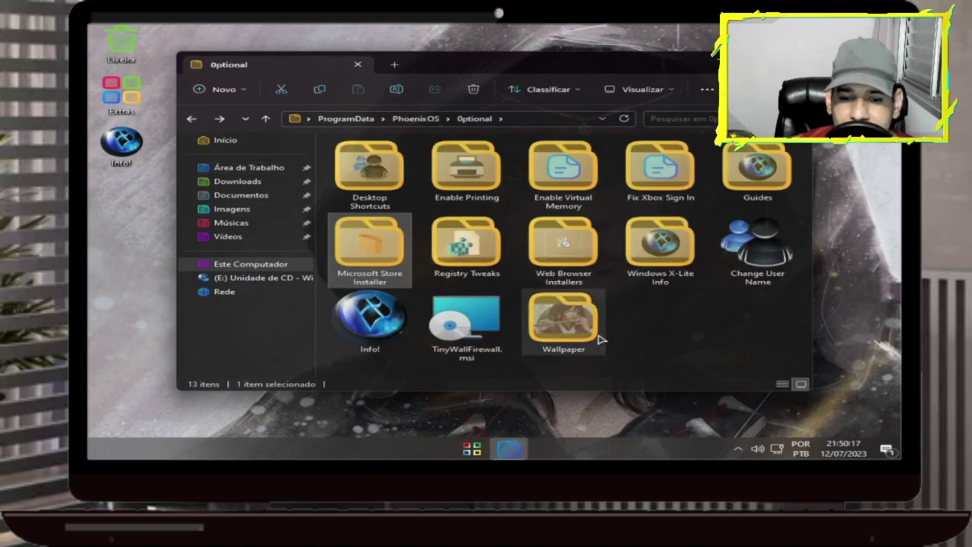
Point out TinyWallFirewall.msi, then look through the Wallpaper folder's images, including img1.jpg and img0.jpg, and return to 0ptional
{"action": "left_click", "coordinate": [469, 314]}
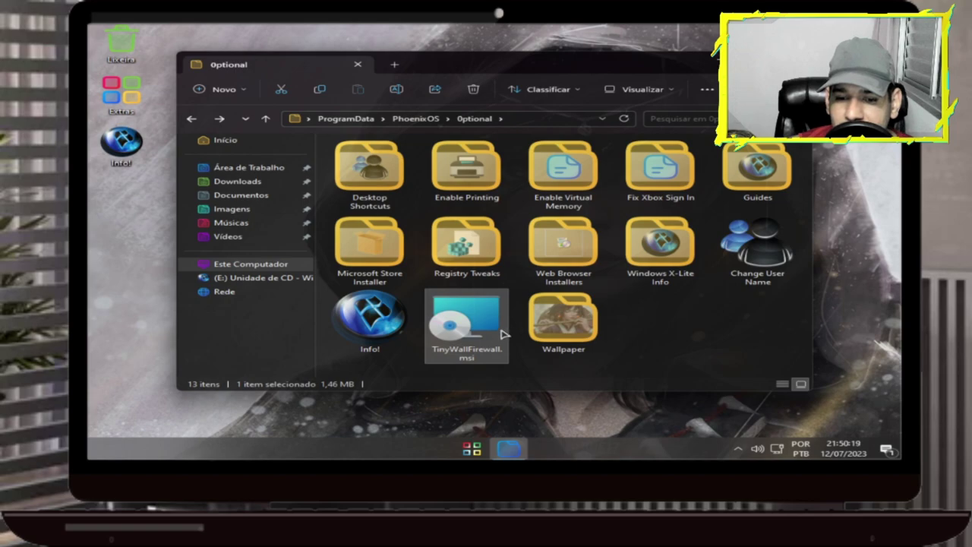
{"action": "mouse_move", "coordinate": [500, 348]}
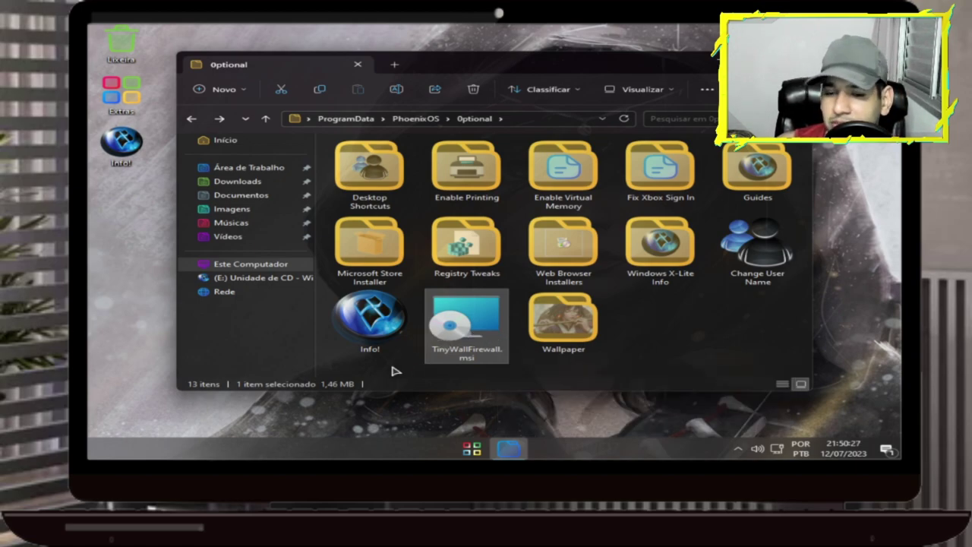
{"action": "mouse_move", "coordinate": [561, 325]}
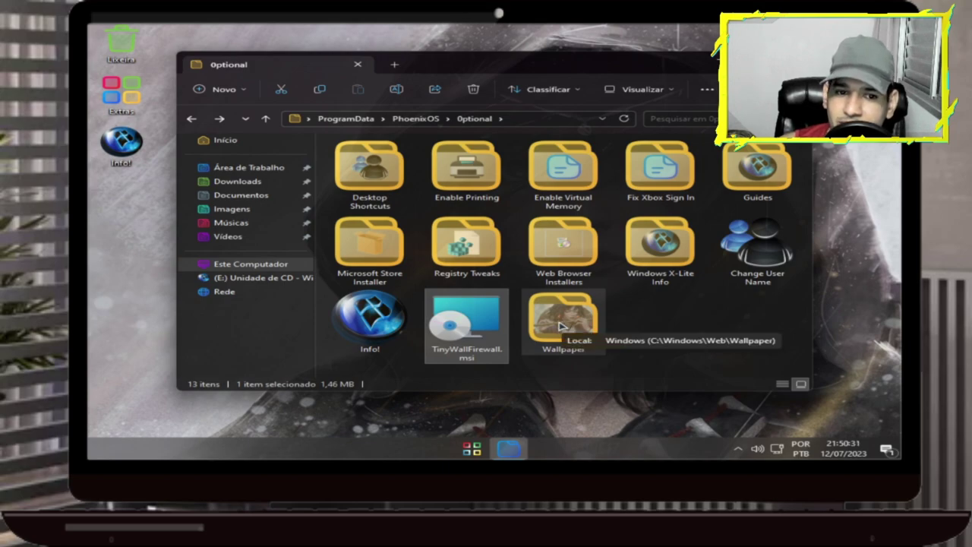
{"action": "double_click", "coordinate": [564, 323]}
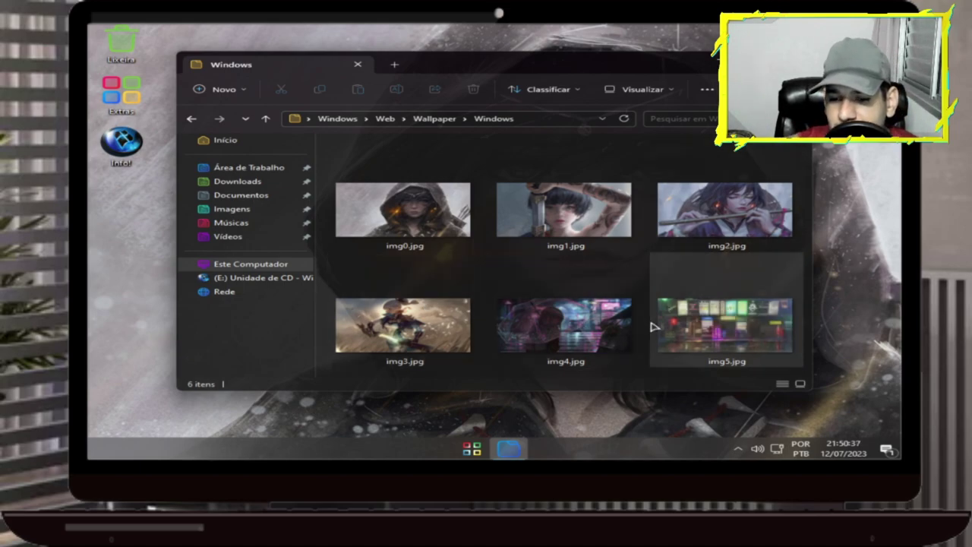
{"action": "left_click", "coordinate": [524, 327]}
{"action": "left_click", "coordinate": [614, 246]}
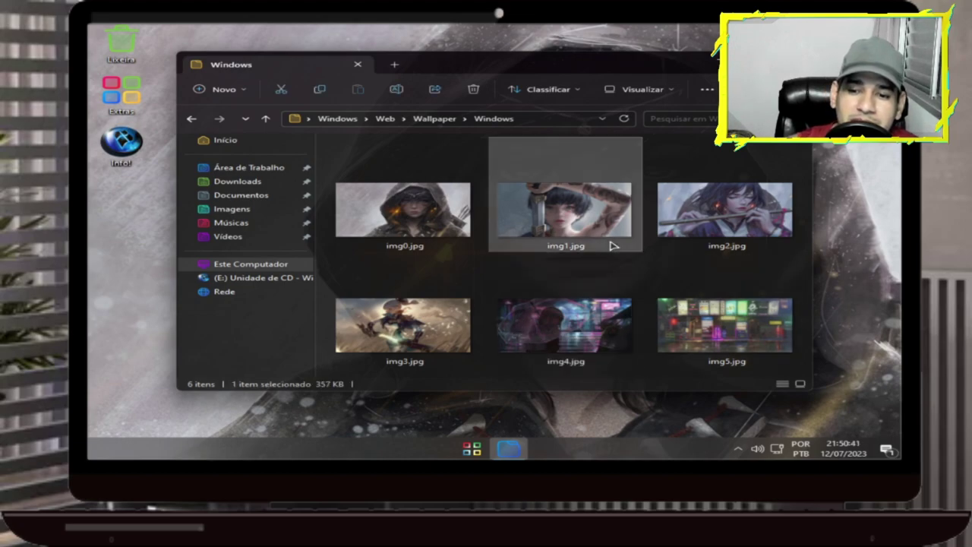
{"action": "left_click", "coordinate": [443, 335]}
{"action": "left_click", "coordinate": [425, 240]}
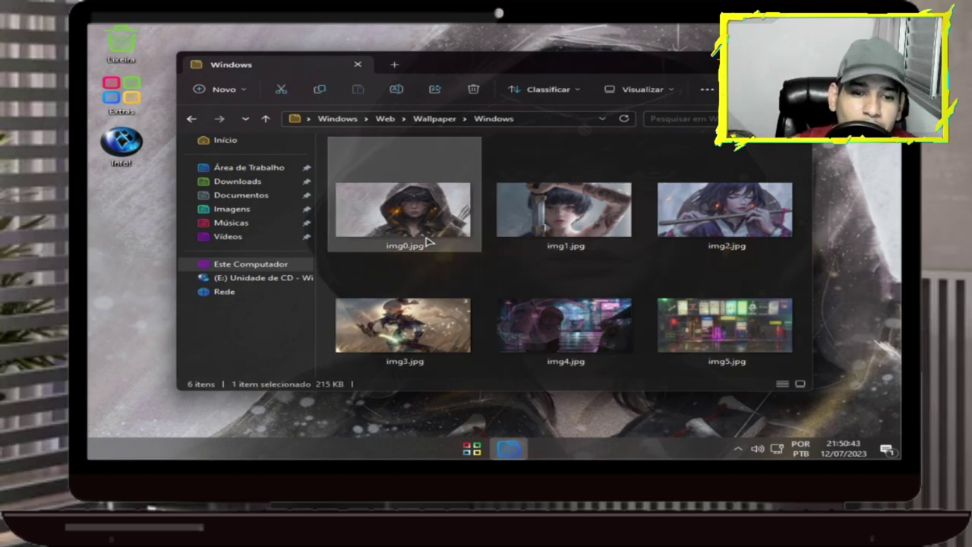
{"action": "left_click", "coordinate": [191, 119]}
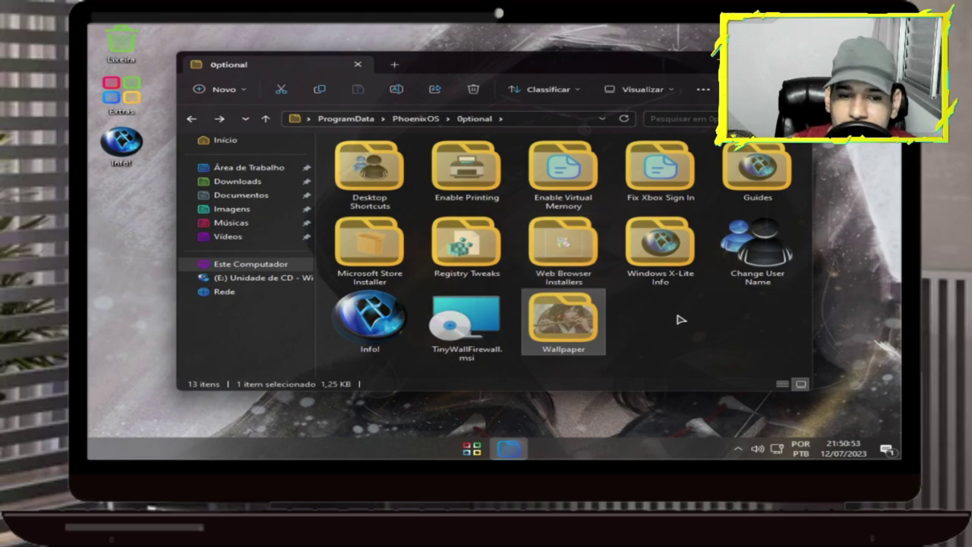
Show the desktop and launch Winaero Tweaker from the X-Lite Tools folder
{"action": "key", "text": "super+d"}
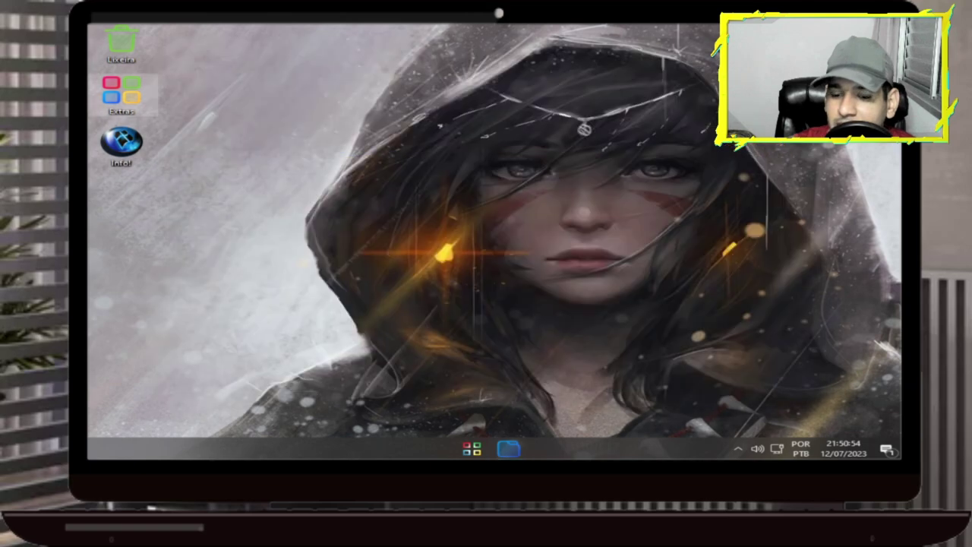
{"action": "left_click", "coordinate": [472, 451]}
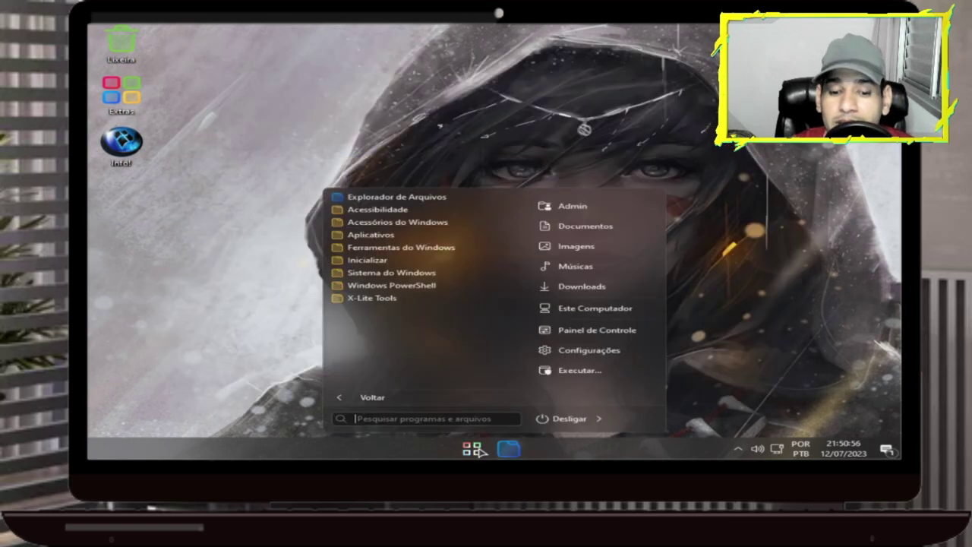
{"action": "left_click", "coordinate": [376, 299]}
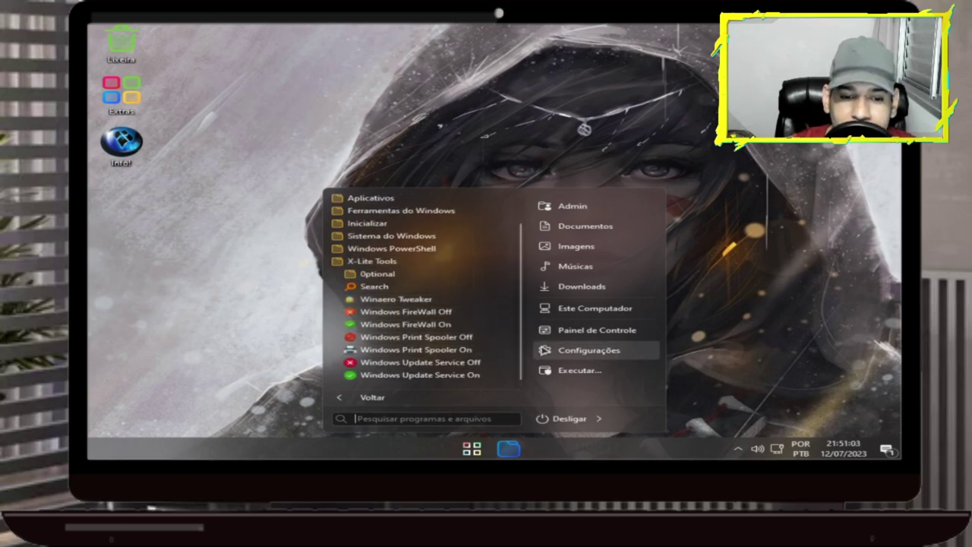
{"action": "left_click", "coordinate": [372, 300]}
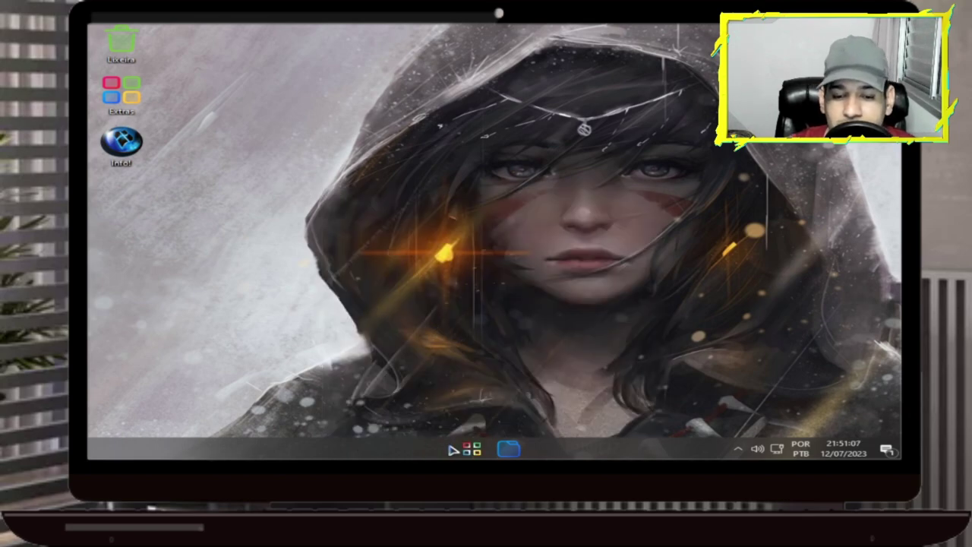
Open the Search tool from X-Lite Tools, view its file list, and close it
{"action": "left_click", "coordinate": [472, 449]}
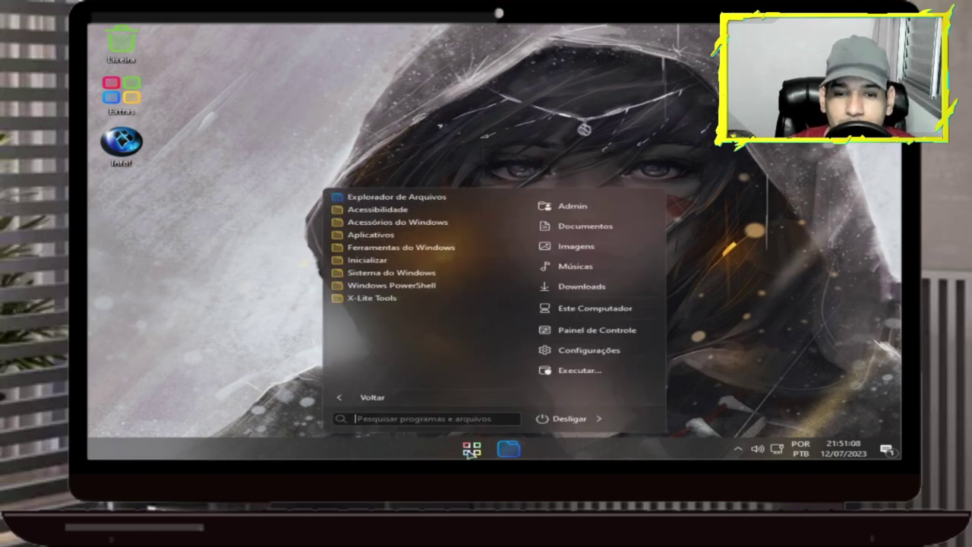
{"action": "left_click", "coordinate": [396, 302]}
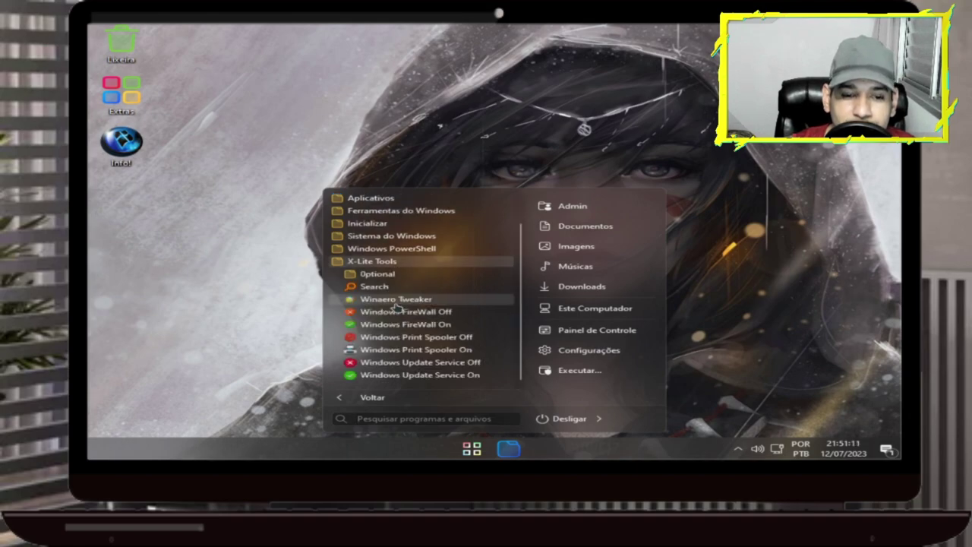
{"action": "left_click", "coordinate": [365, 288]}
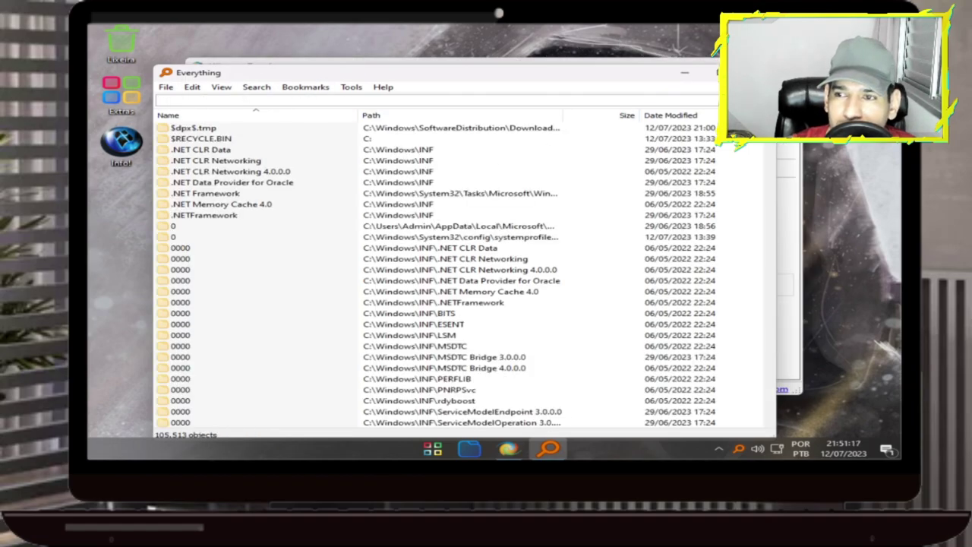
{"action": "left_click", "coordinate": [756, 73]}
Review Winaero Tweaker's Power Throttling page, try its detailed explanation link, then close the program and decline the update
{"action": "left_click_drag", "start_coordinate": [414, 128], "coordinate": [414, 169]}
{"action": "left_click", "coordinate": [248, 212]}
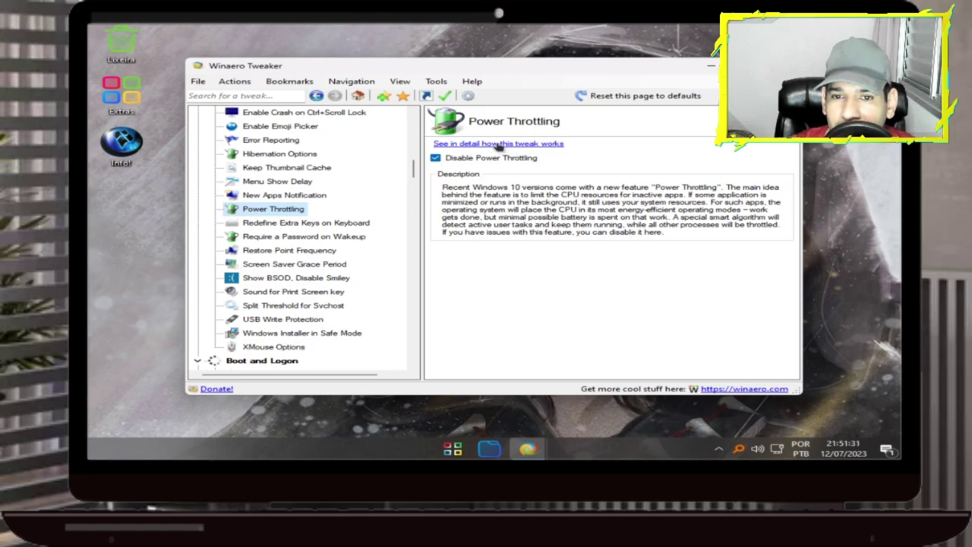
{"action": "left_click", "coordinate": [471, 144]}
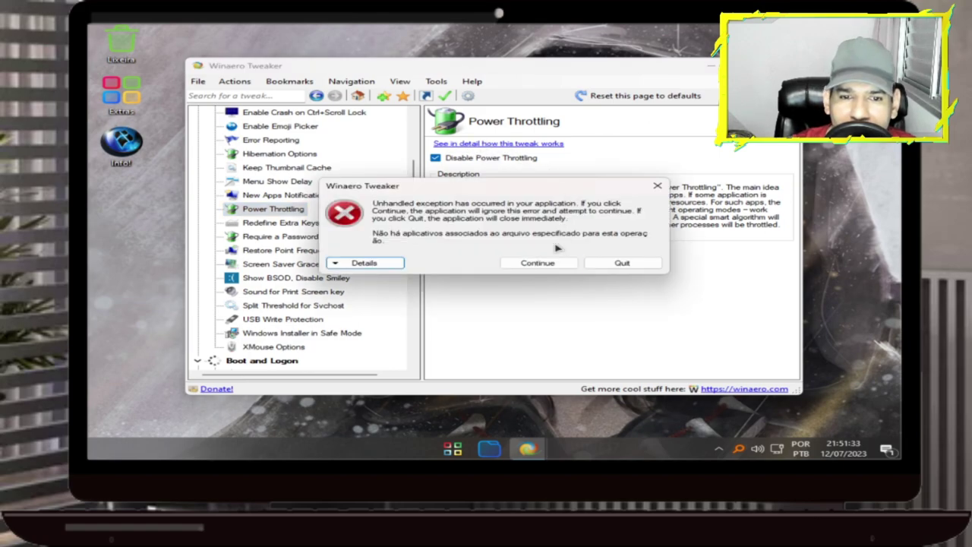
{"action": "left_click", "coordinate": [548, 265]}
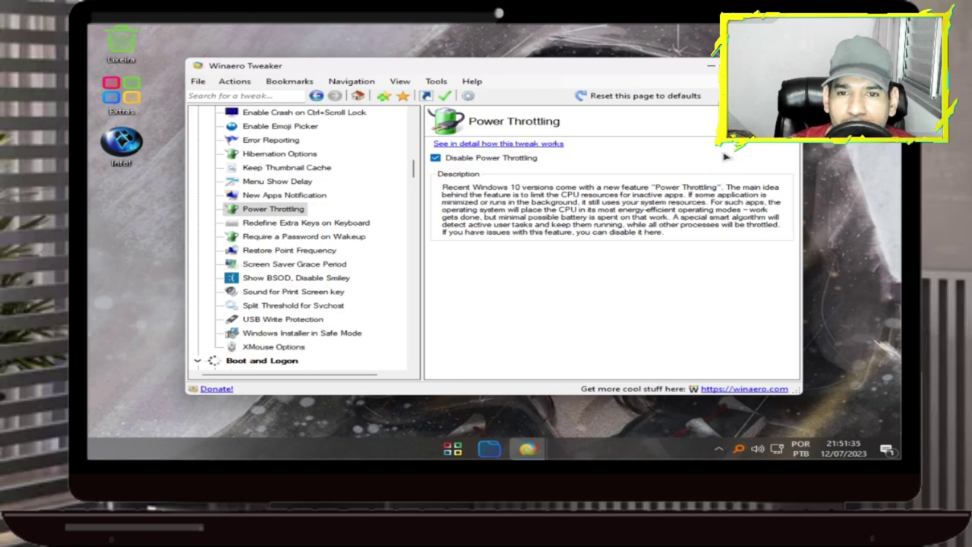
{"action": "left_click", "coordinate": [789, 65]}
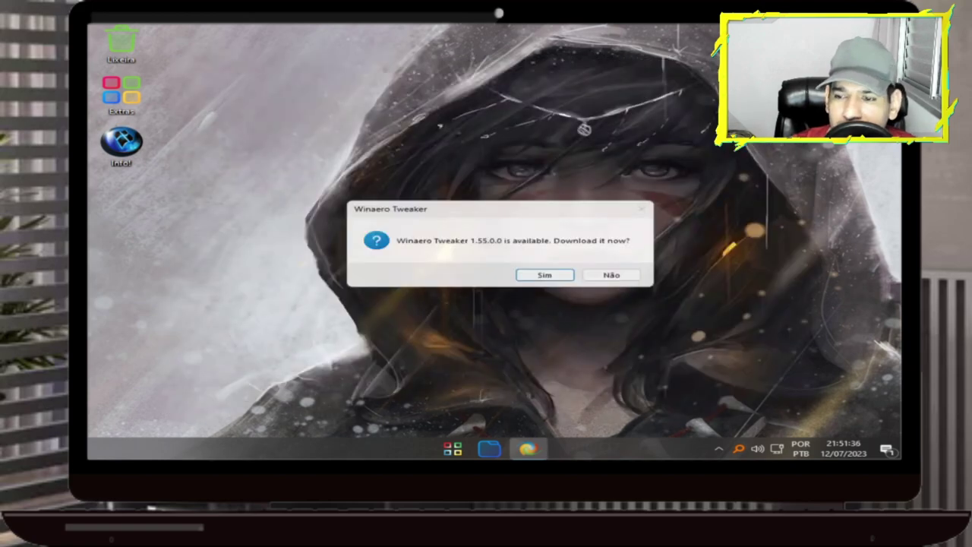
{"action": "left_click", "coordinate": [612, 275]}
Turn off the Windows firewall with the Windows FireWall Off tool from X-Lite Tools
{"action": "left_click", "coordinate": [479, 453]}
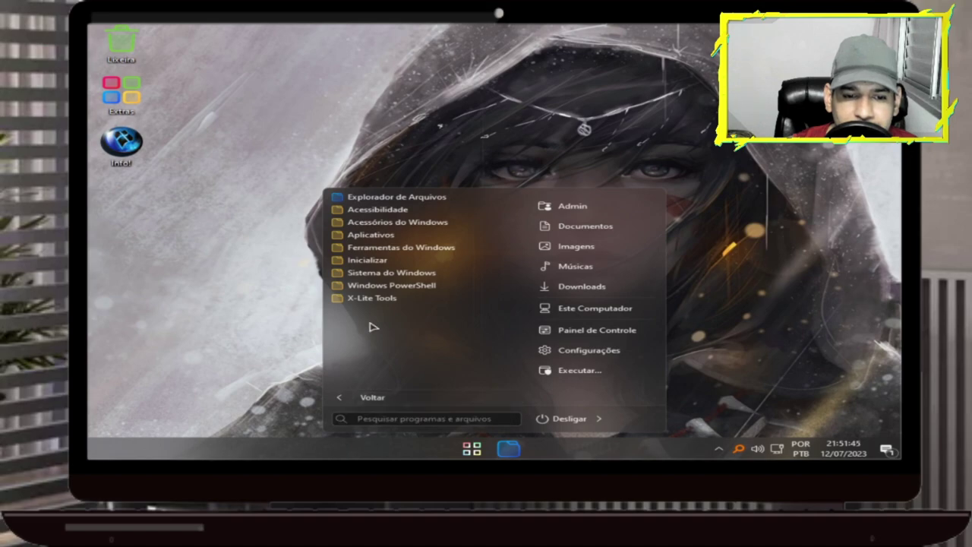
{"action": "left_click", "coordinate": [382, 301]}
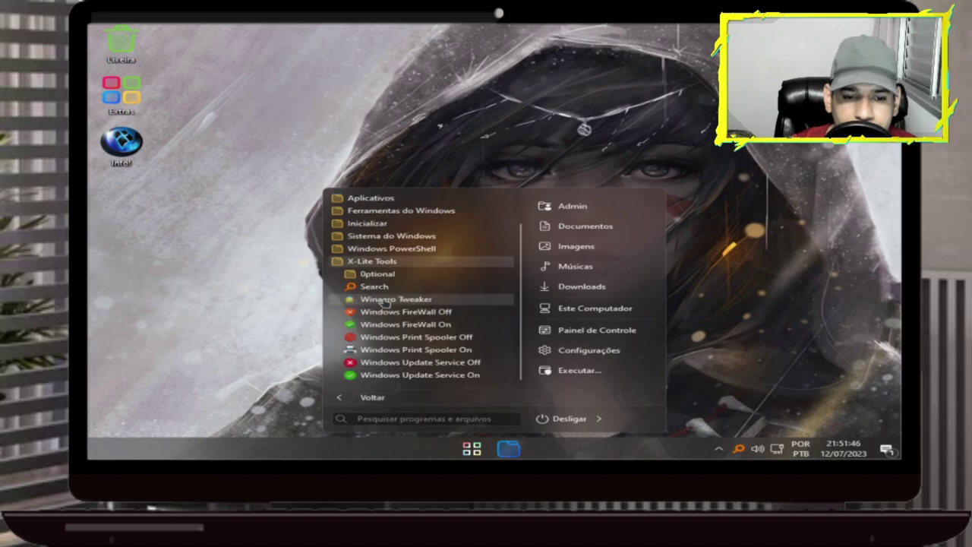
{"action": "left_click", "coordinate": [426, 312]}
Disable the print spooler with the Windows Print Spooler Off tool from X-Lite Tools
{"action": "left_click", "coordinate": [469, 450]}
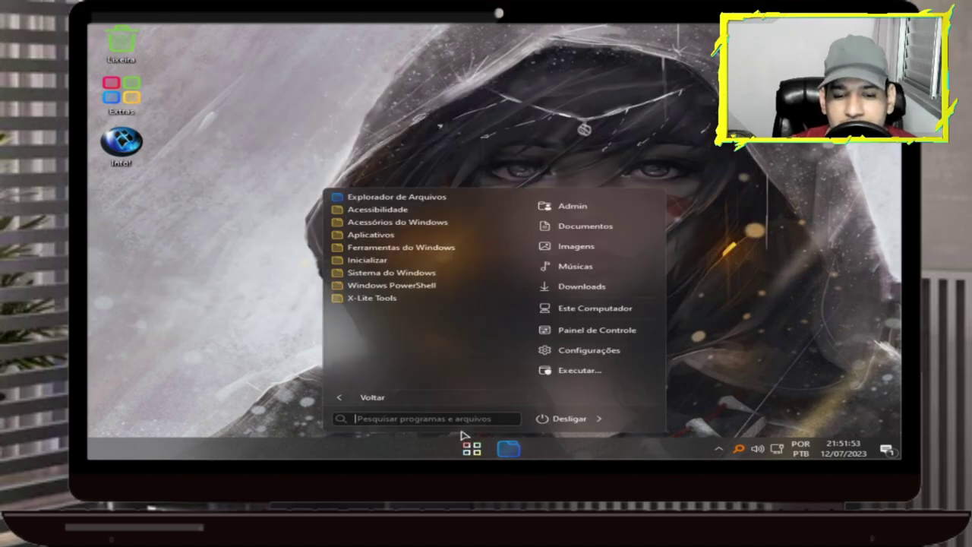
{"action": "left_click", "coordinate": [391, 299]}
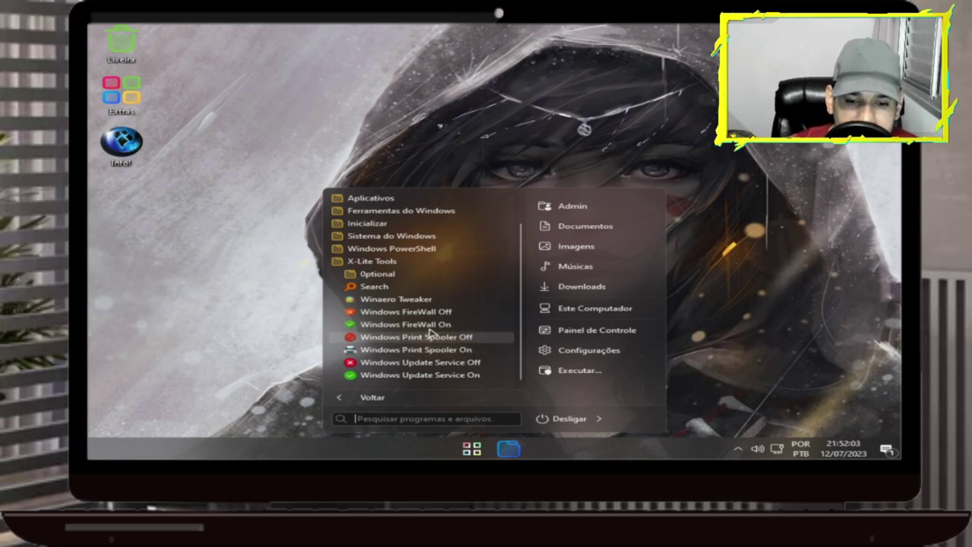
{"action": "left_click", "coordinate": [473, 339]}
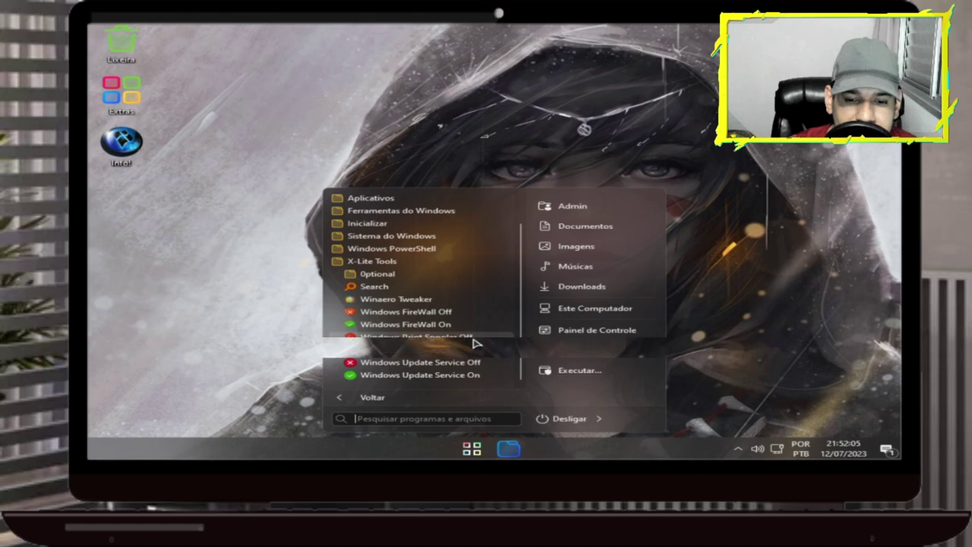
Disable Windows Update with the Windows Update Service Off tool from X-Lite Tools
{"action": "left_click", "coordinate": [455, 449]}
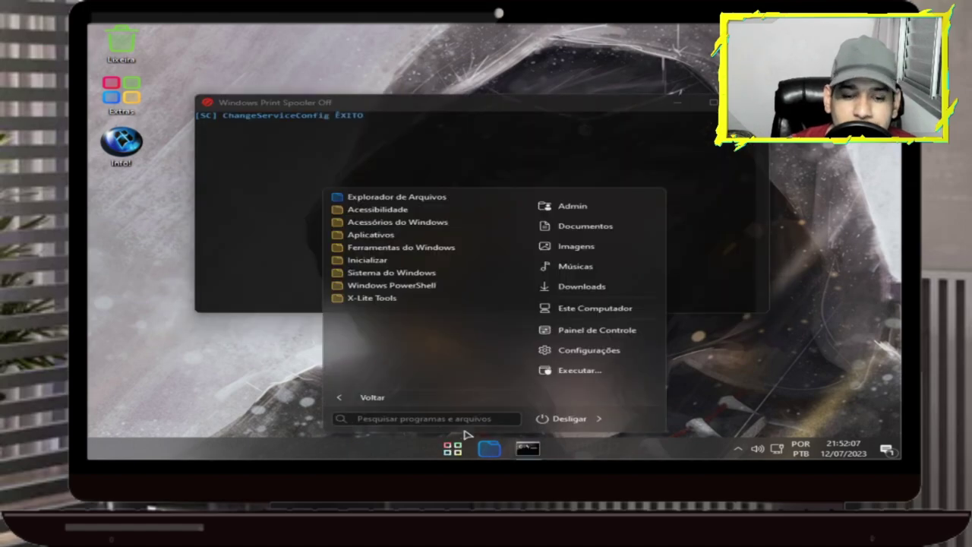
{"action": "left_click", "coordinate": [382, 298]}
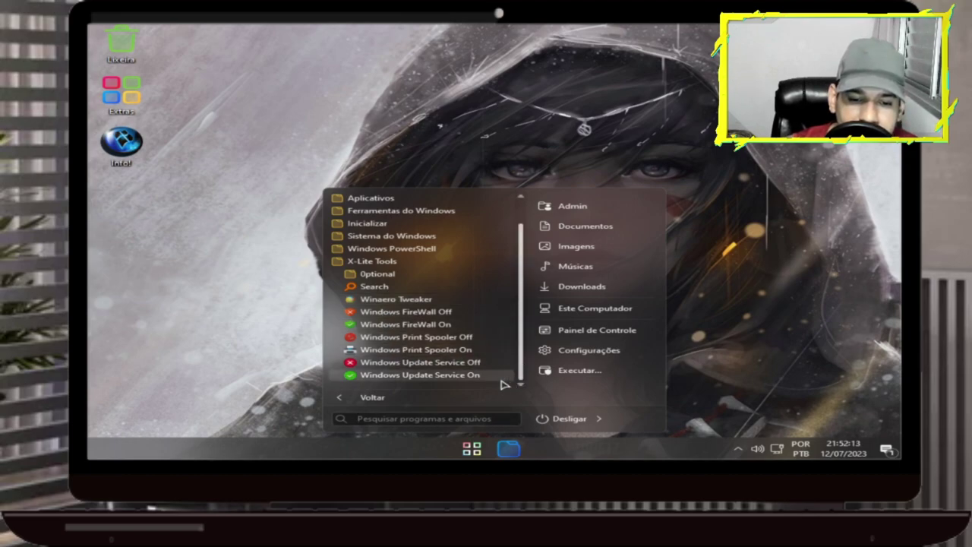
{"action": "left_click", "coordinate": [435, 363]}
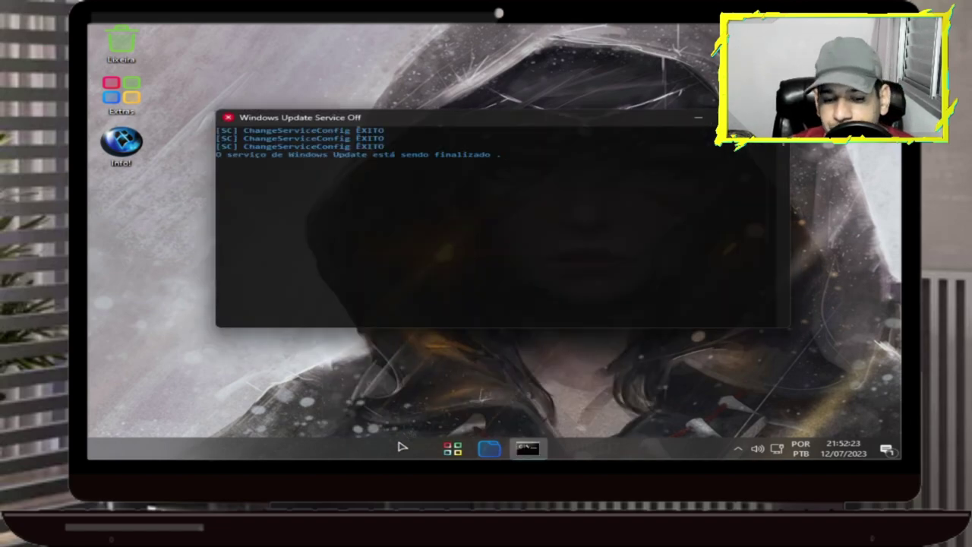
Check the CPU and memory performance pages in Task Manager, then close it
{"action": "right_click", "coordinate": [424, 454]}
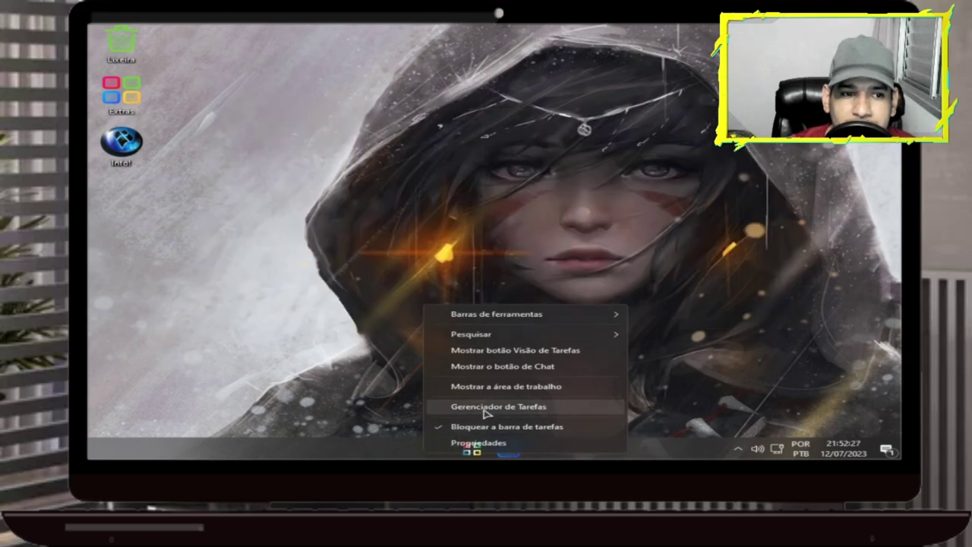
{"action": "left_click", "coordinate": [487, 411]}
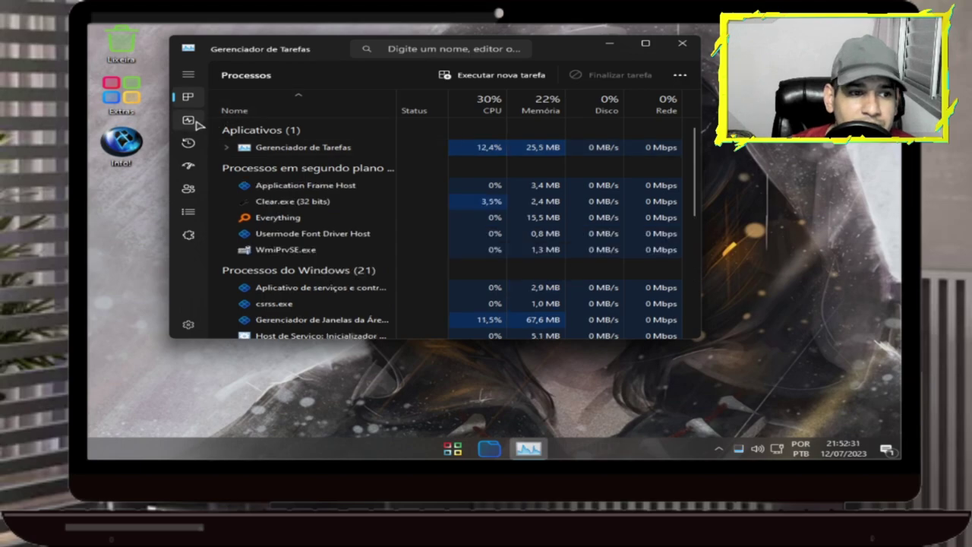
{"action": "left_click", "coordinate": [187, 119]}
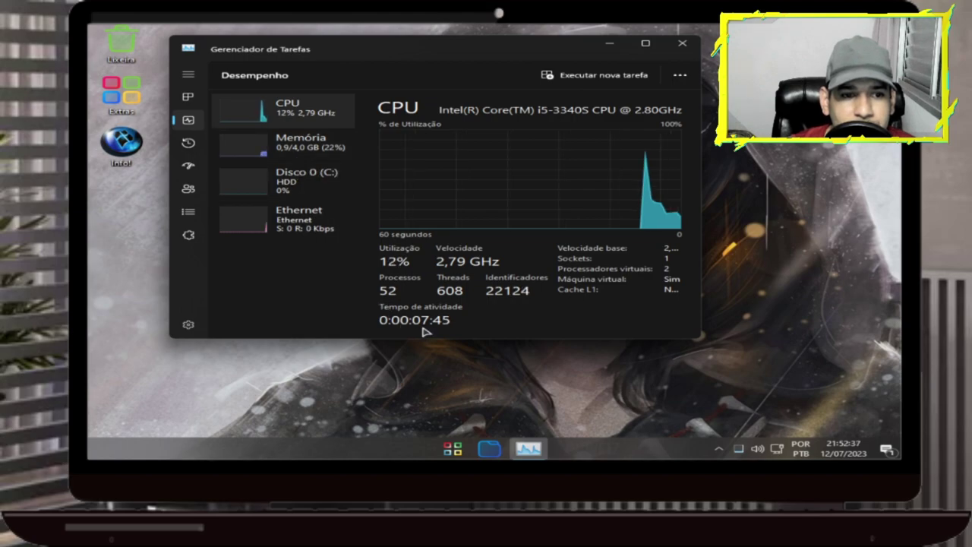
{"action": "left_click", "coordinate": [315, 152]}
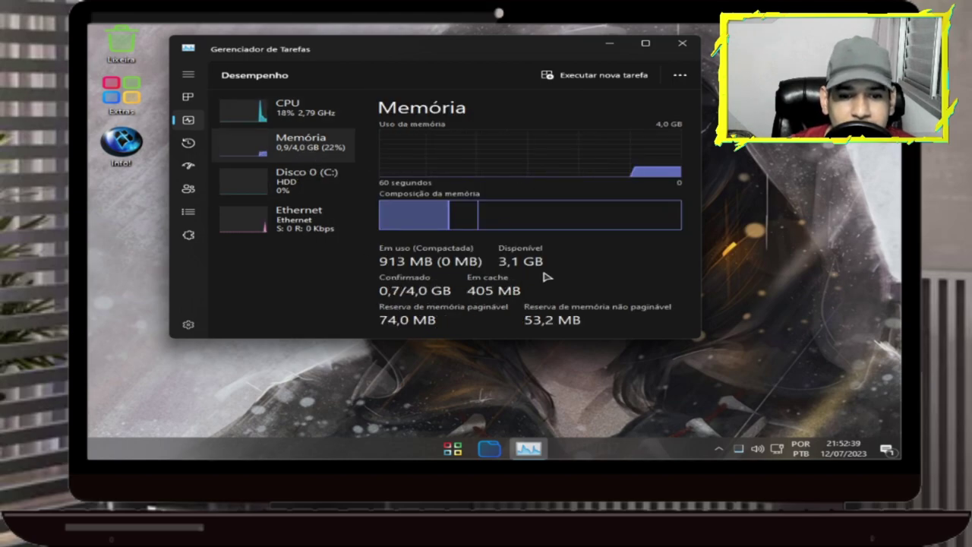
{"action": "left_click", "coordinate": [686, 45]}
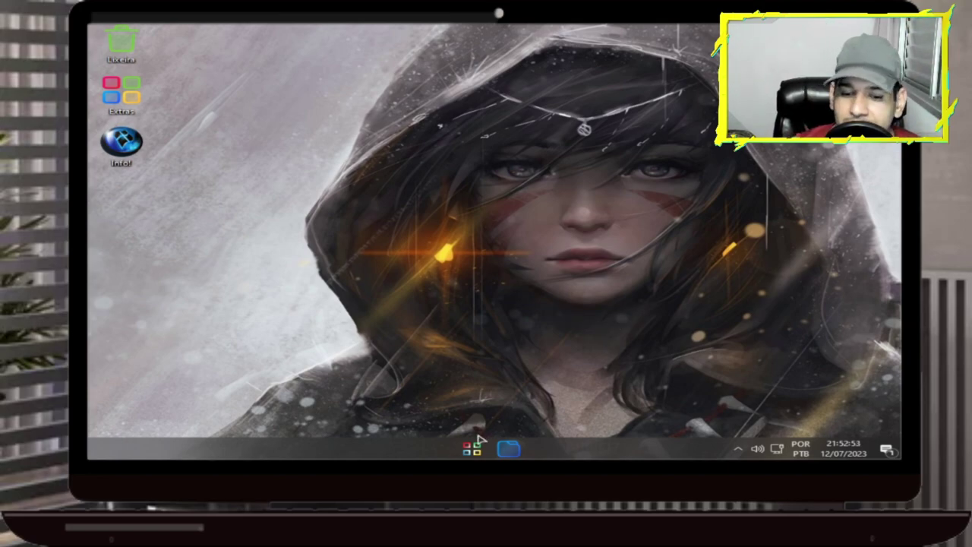
Run winver to view the Windows version and build information
{"action": "right_click", "coordinate": [458, 322]}
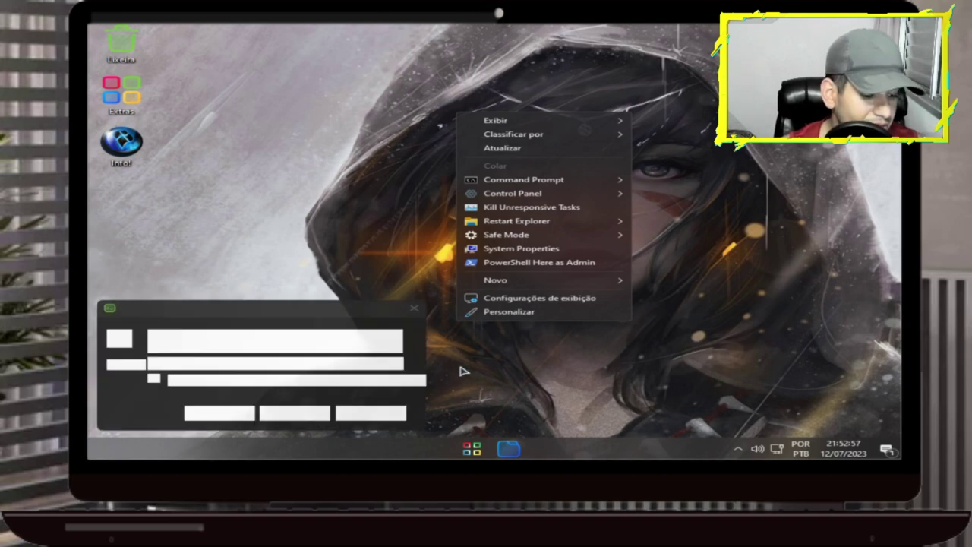
{"action": "left_click", "coordinate": [319, 368]}
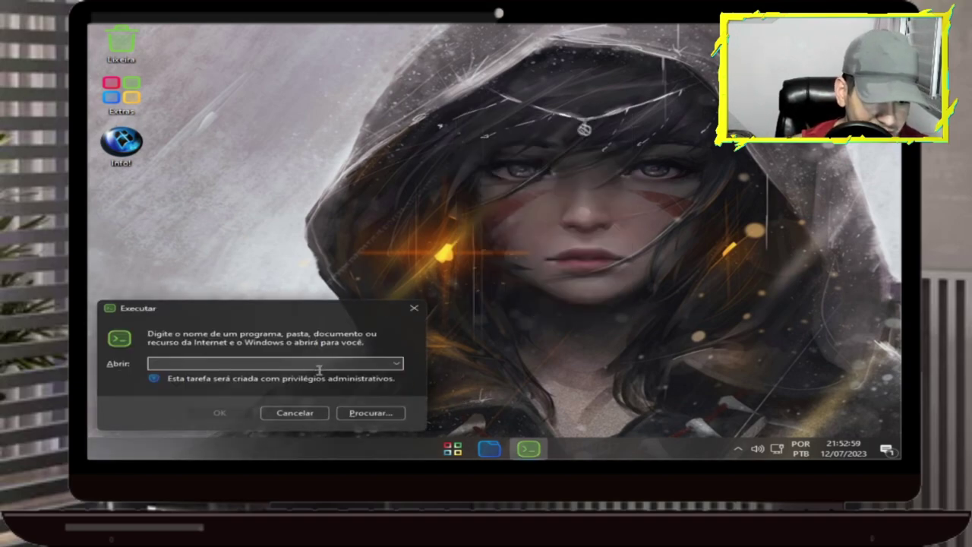
{"action": "type", "text": "wi"}
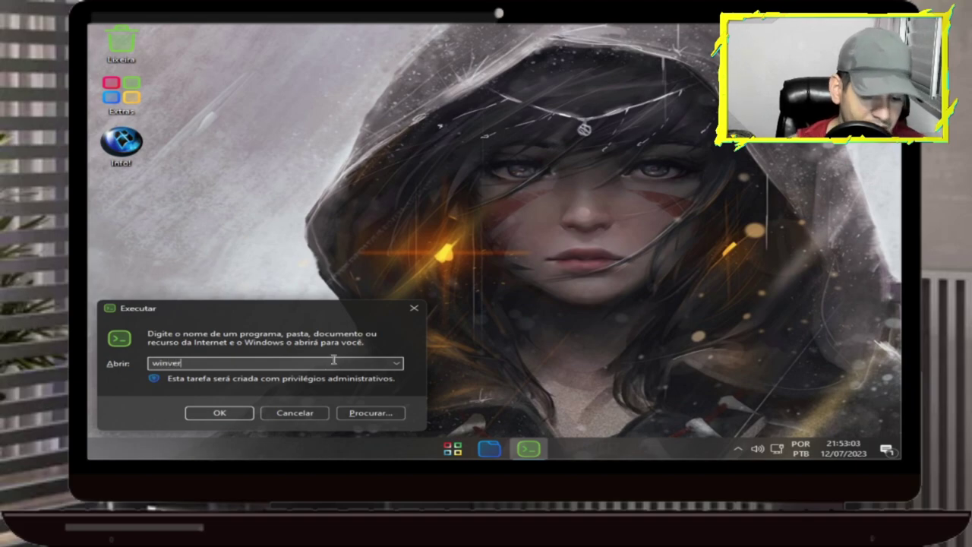
{"action": "type", "text": "nver"}
{"action": "key", "text": "Return"}
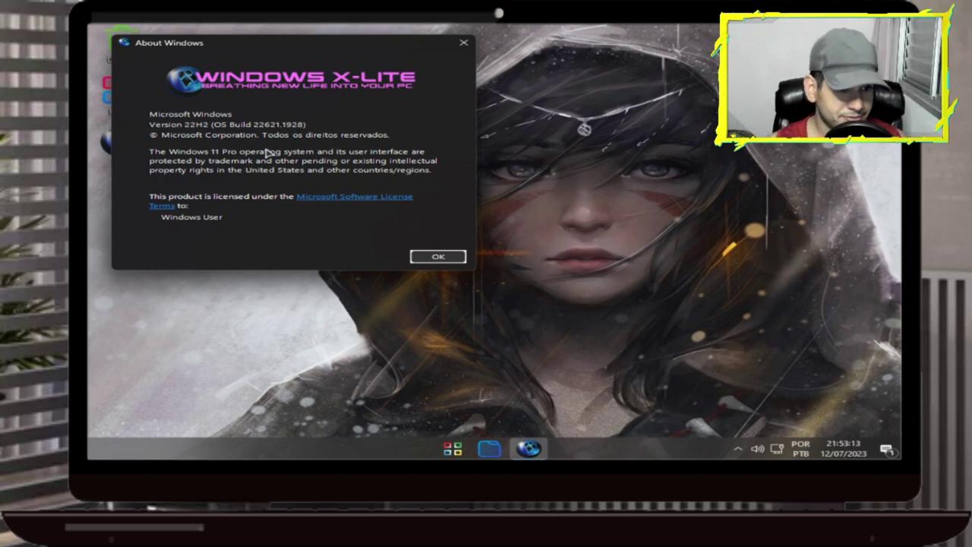
Review the installed programs and the optional Windows features in Control Panel's Programas e Recursos
{"action": "left_click", "coordinate": [455, 451]}
{"action": "left_click", "coordinate": [565, 334]}
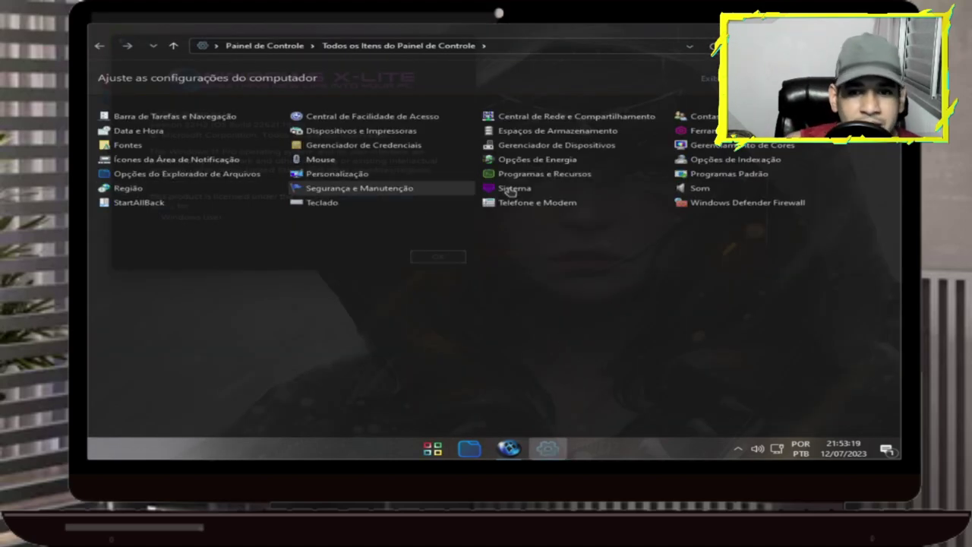
{"action": "left_click", "coordinate": [582, 175]}
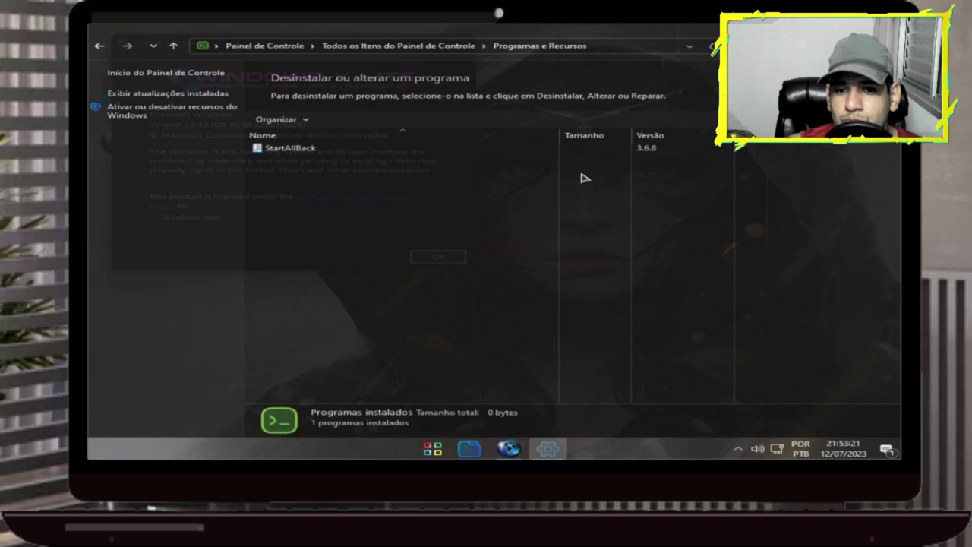
{"action": "left_click", "coordinate": [124, 118]}
{"action": "left_click", "coordinate": [682, 233]}
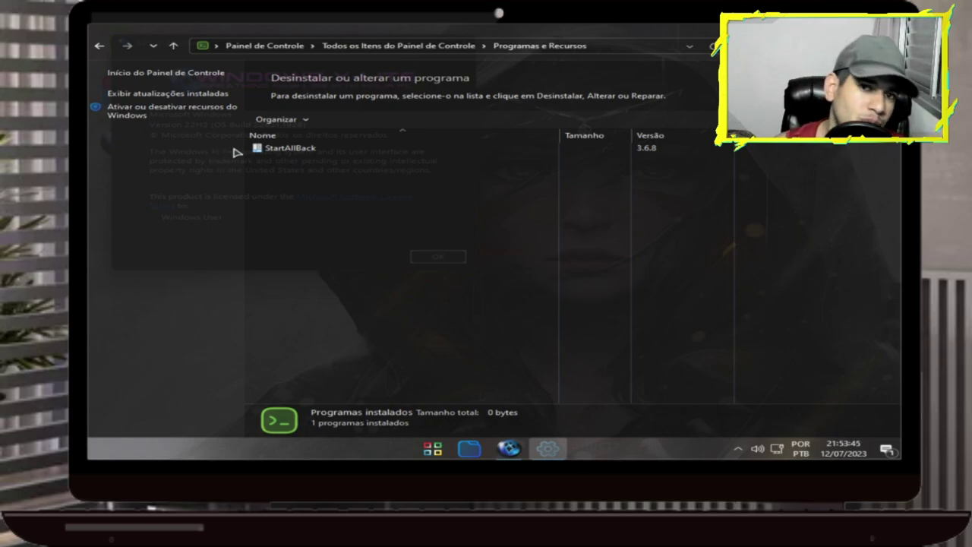
Examine the list of installed updates, then close Control Panel and the About Windows dialog
{"action": "left_click", "coordinate": [206, 95]}
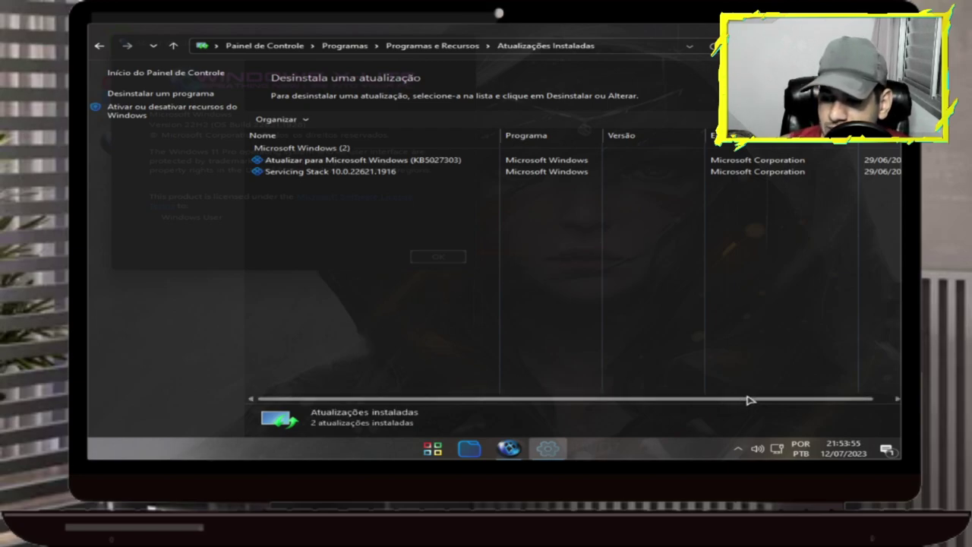
{"action": "left_click_drag", "start_coordinate": [747, 406], "coordinate": [814, 398]}
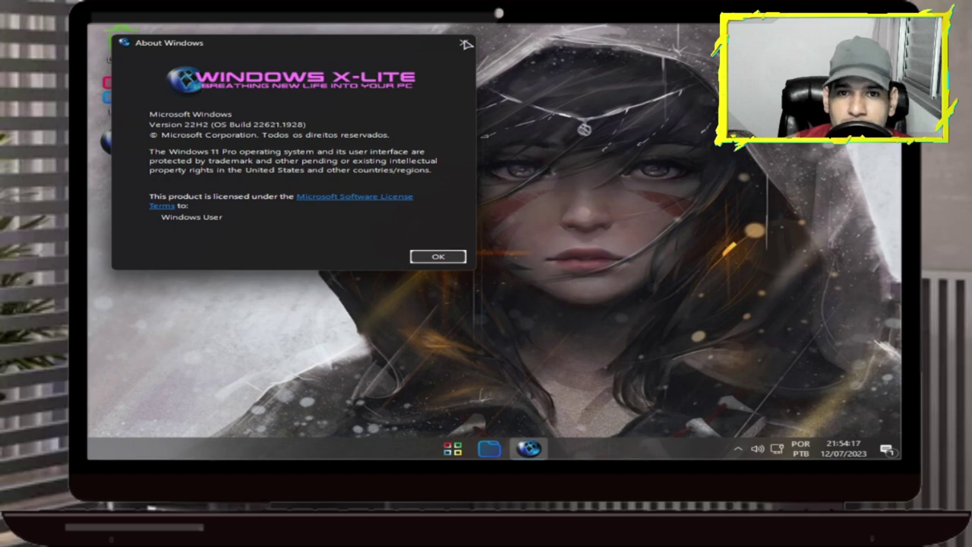
{"action": "left_click", "coordinate": [463, 43]}
Open the desktop personalization settings and bring the selectable themes into view
{"action": "right_click", "coordinate": [392, 177]}
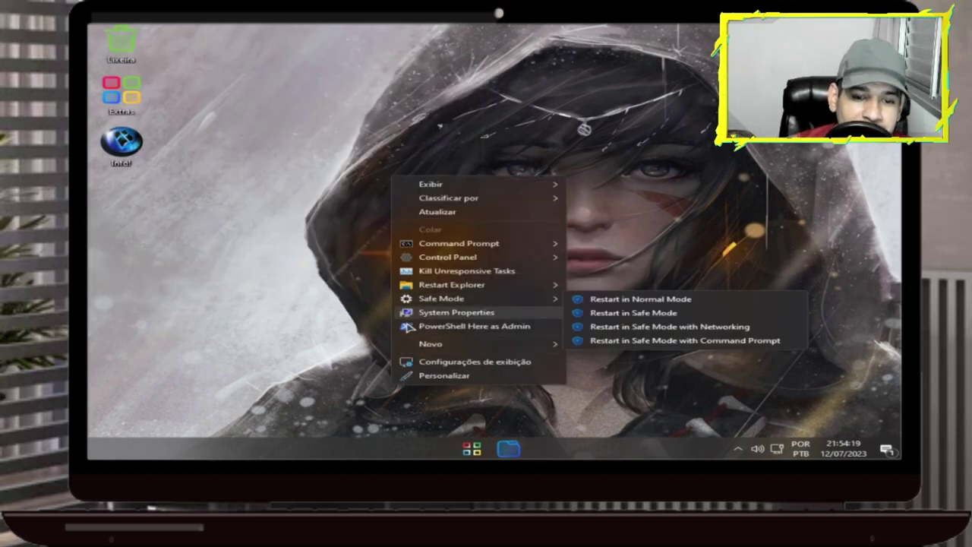
{"action": "left_click", "coordinate": [445, 375]}
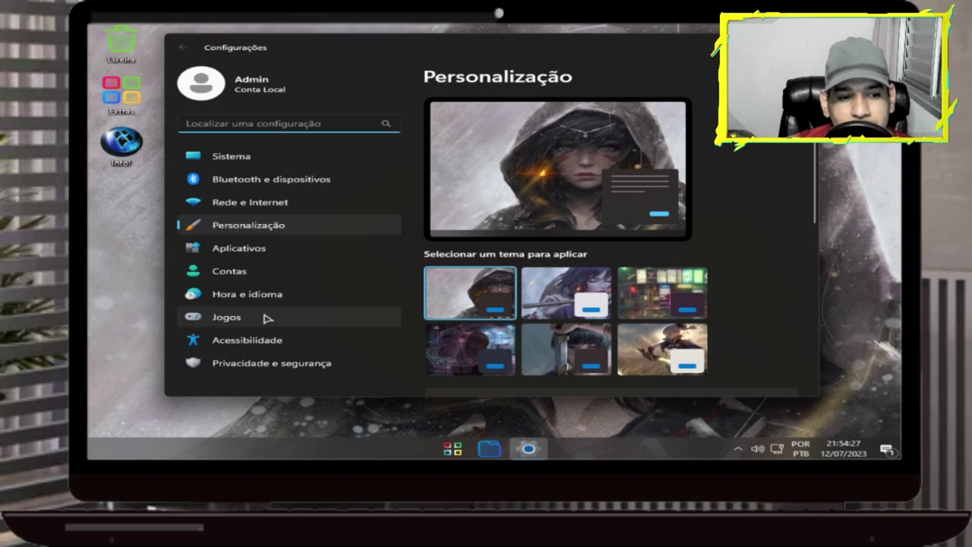
{"action": "left_click_drag", "start_coordinate": [818, 211], "coordinate": [804, 229]}
Try the light flute-player theme, the neon street theme and the umbrella theme, viewing the last one on the desktop
{"action": "left_click", "coordinate": [538, 252]}
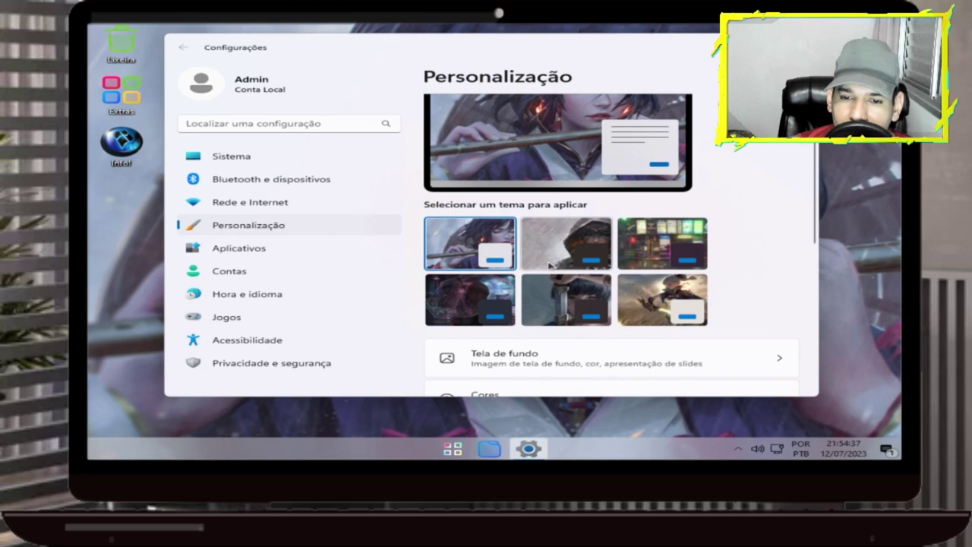
{"action": "left_click", "coordinate": [643, 240]}
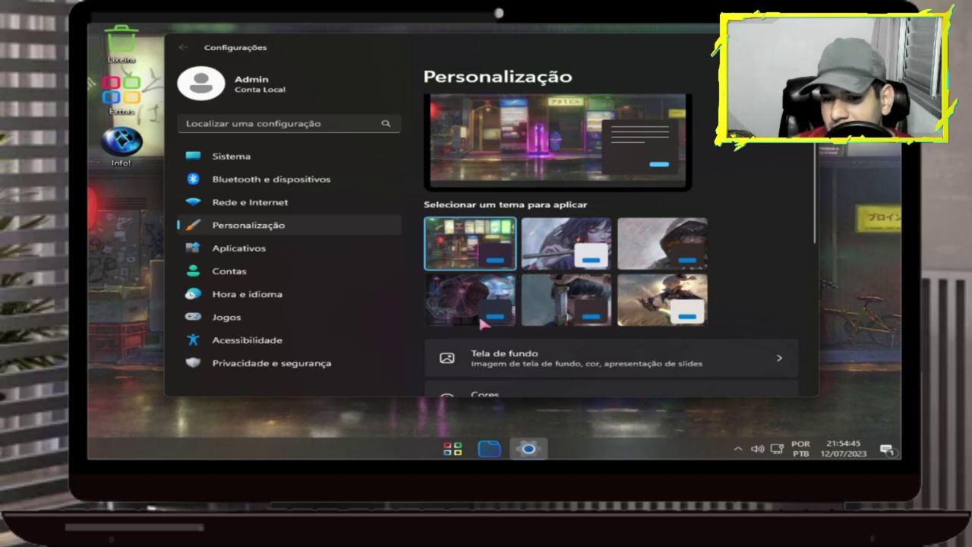
{"action": "left_click", "coordinate": [445, 297]}
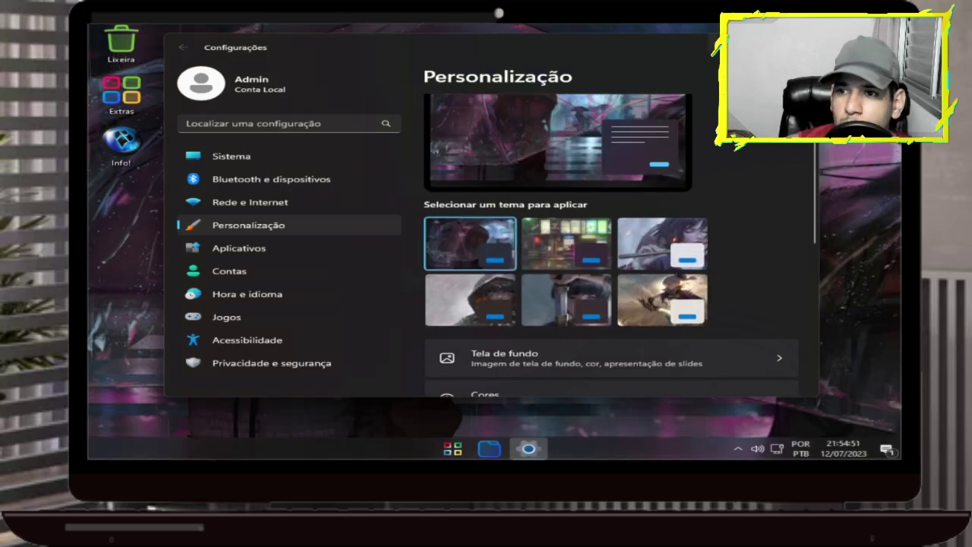
{"action": "key", "text": "super+d"}
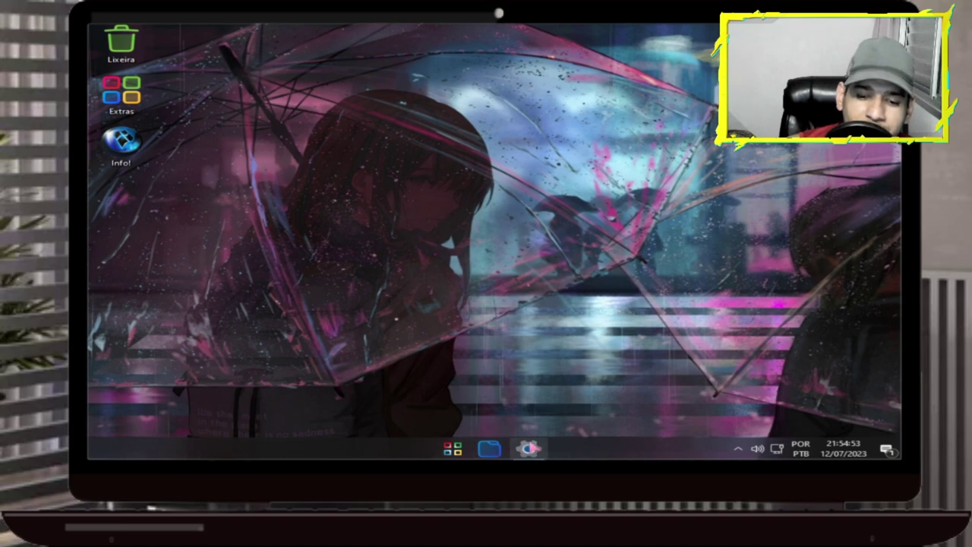
Try the dark sword theme, then apply the light theme with the blonde swordswoman and show it on the desktop
{"action": "left_click", "coordinate": [528, 448]}
{"action": "left_click", "coordinate": [576, 319]}
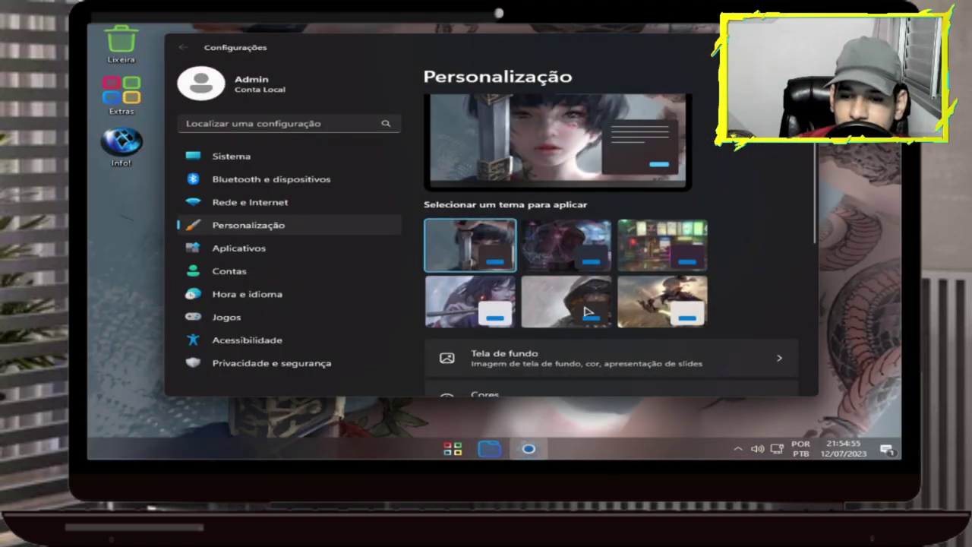
{"action": "left_click", "coordinate": [638, 326]}
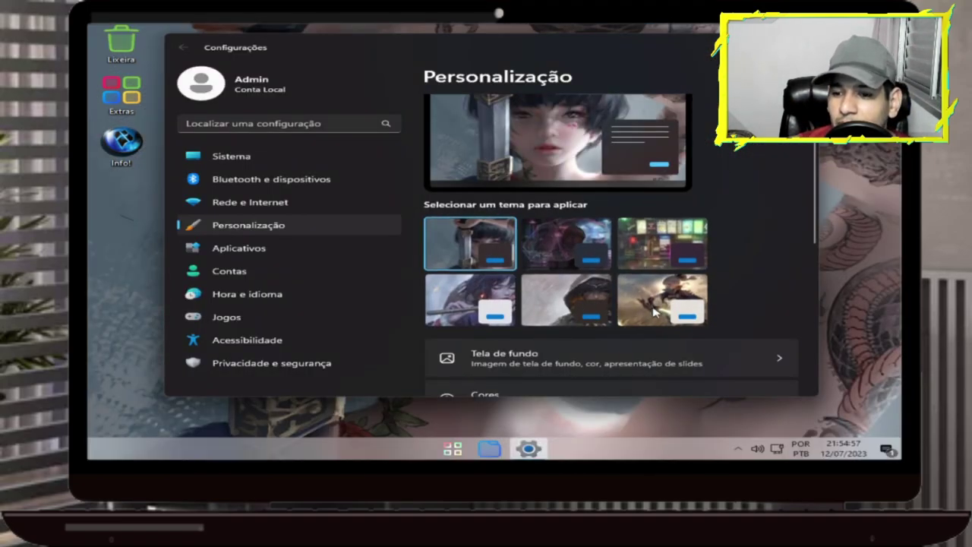
{"action": "key", "text": "super+d"}
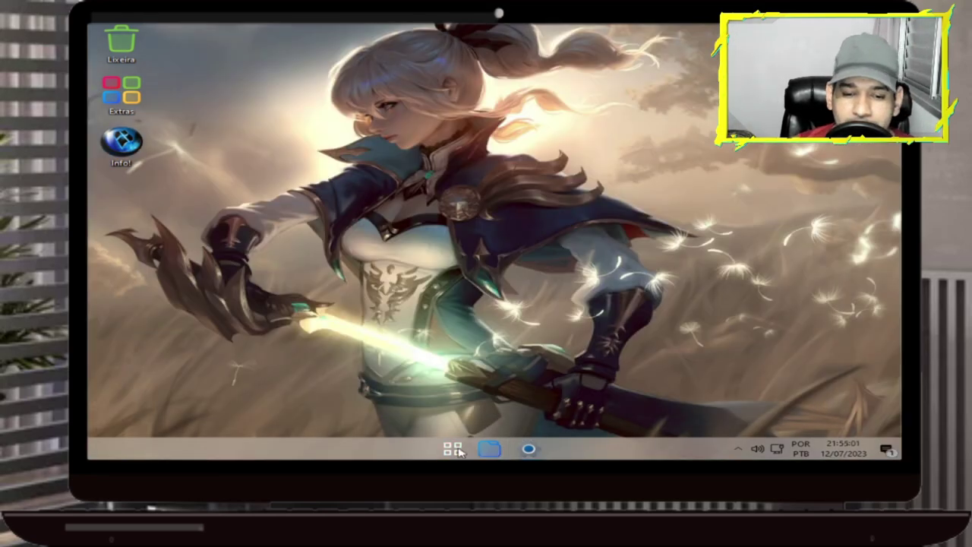
In StartAllBack's advanced settings, lower the taskbar colour's opacity and set its effect to Transparente, then minimize the window
{"action": "right_click", "coordinate": [453, 450]}
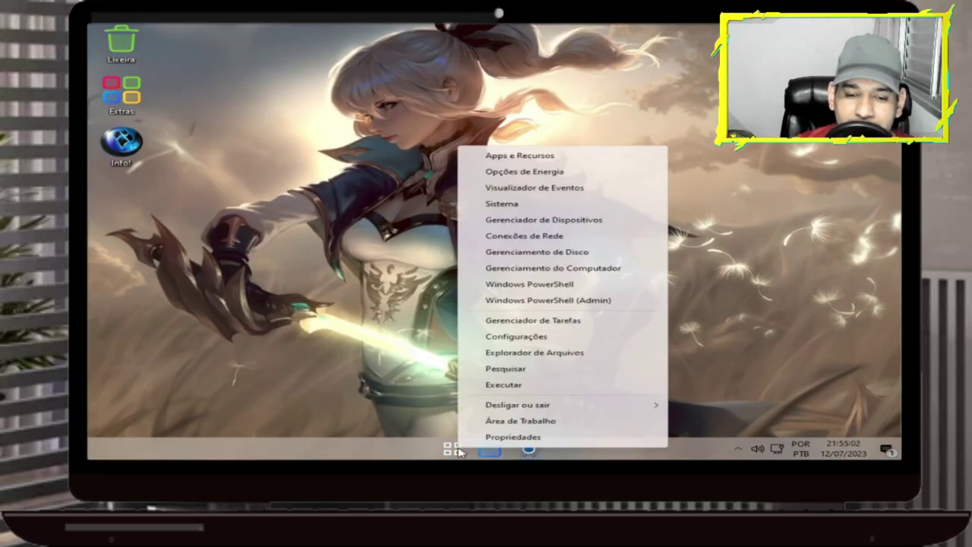
{"action": "left_click", "coordinate": [500, 437]}
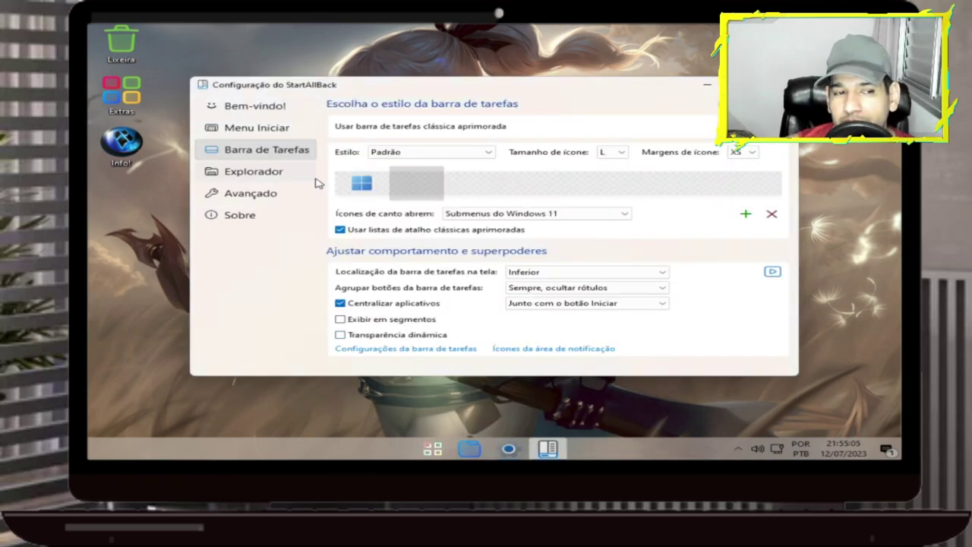
{"action": "left_click", "coordinate": [299, 193]}
{"action": "left_click_drag", "start_coordinate": [691, 143], "coordinate": [610, 152]}
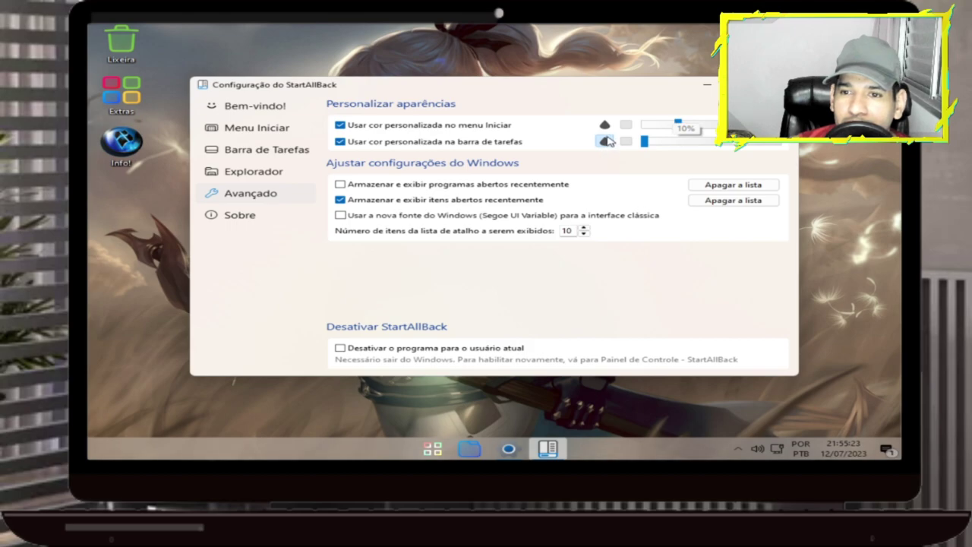
{"action": "left_click", "coordinate": [606, 142]}
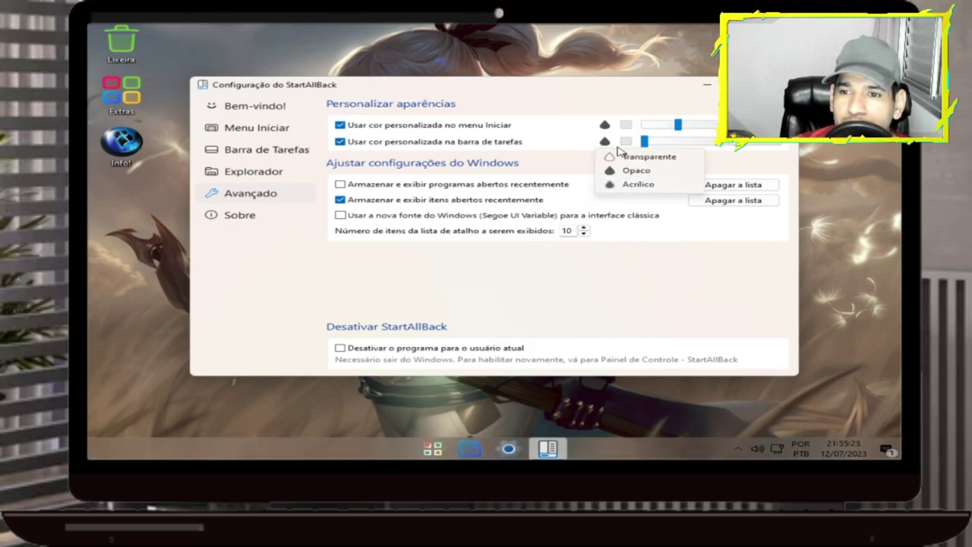
{"action": "left_click", "coordinate": [621, 158]}
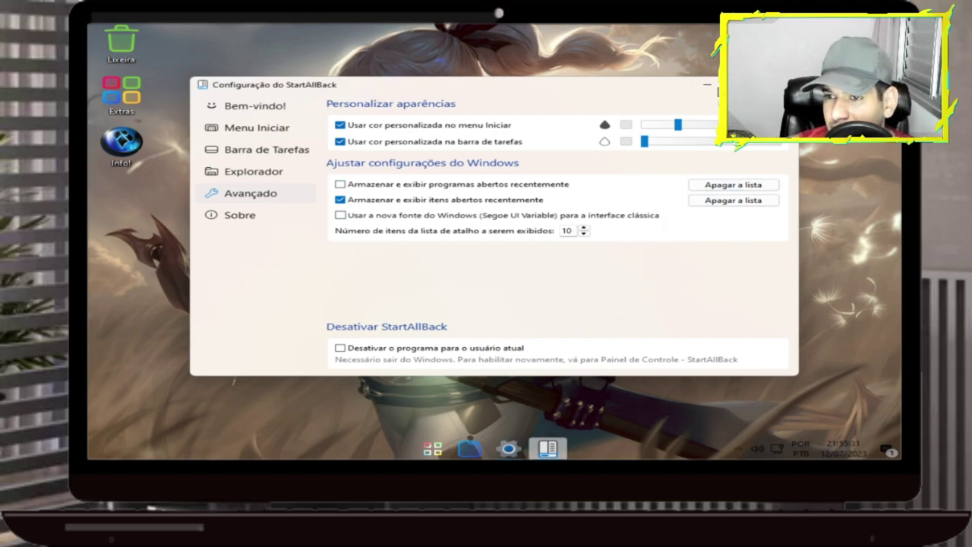
{"action": "left_click", "coordinate": [706, 89]}
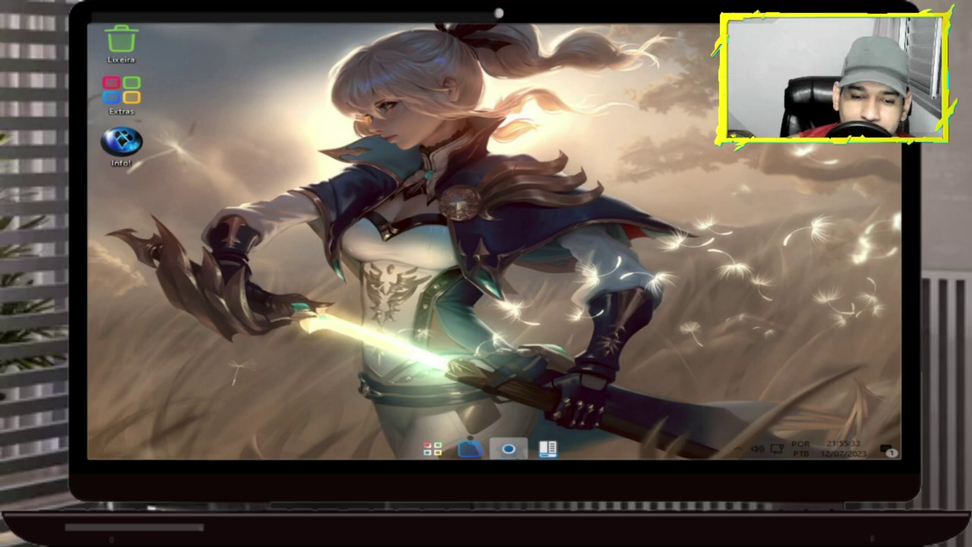
View the Start menu's program list, then open Settings and review the Bluetooth e dispositivos page
{"action": "left_click", "coordinate": [433, 450]}
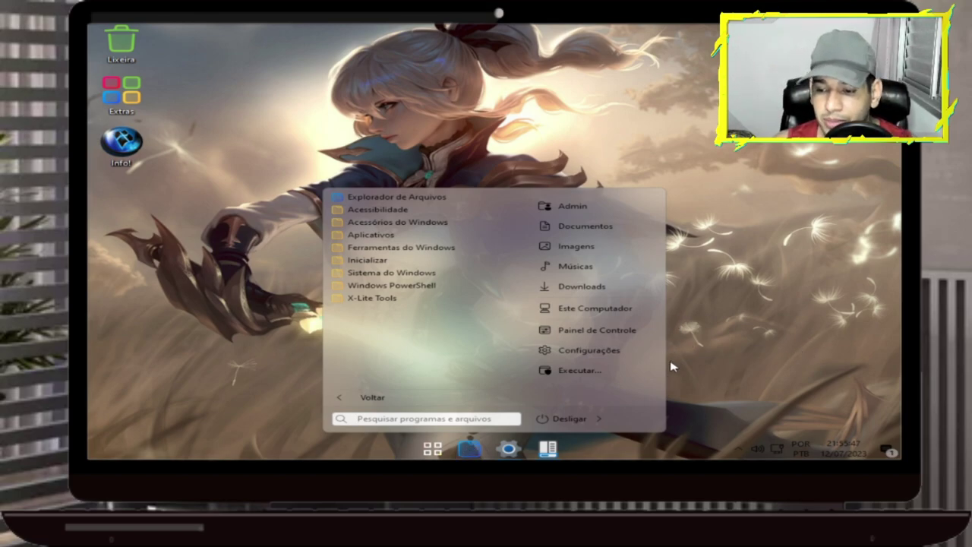
{"action": "left_click", "coordinate": [590, 349]}
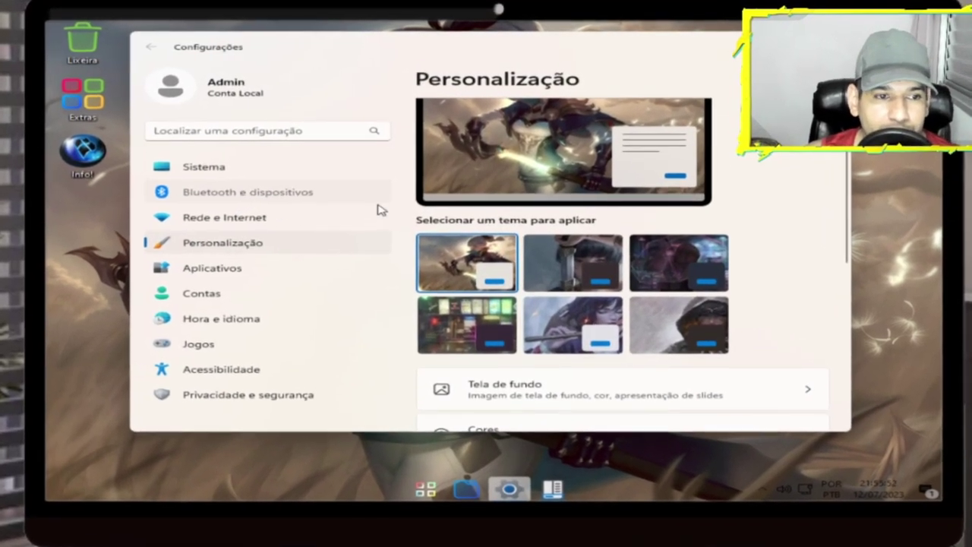
{"action": "left_click", "coordinate": [377, 201]}
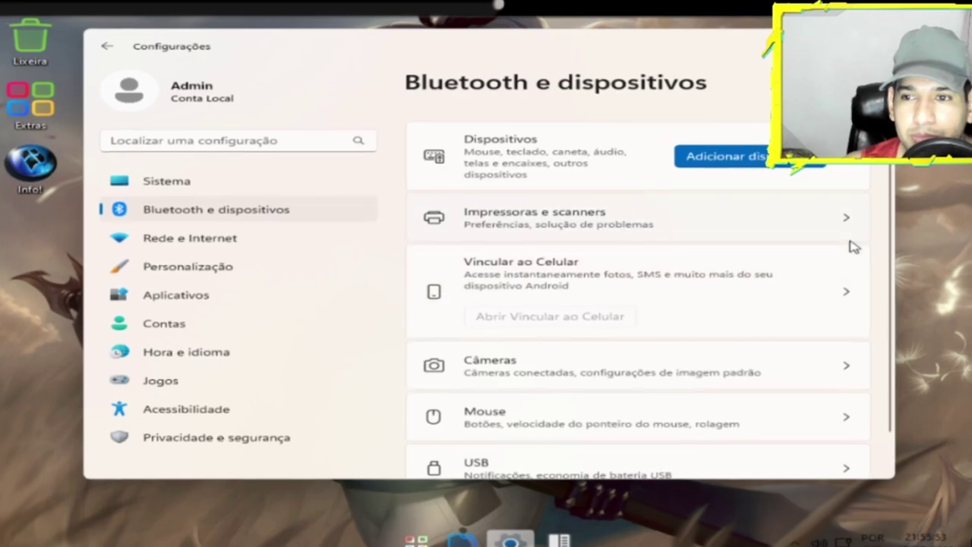